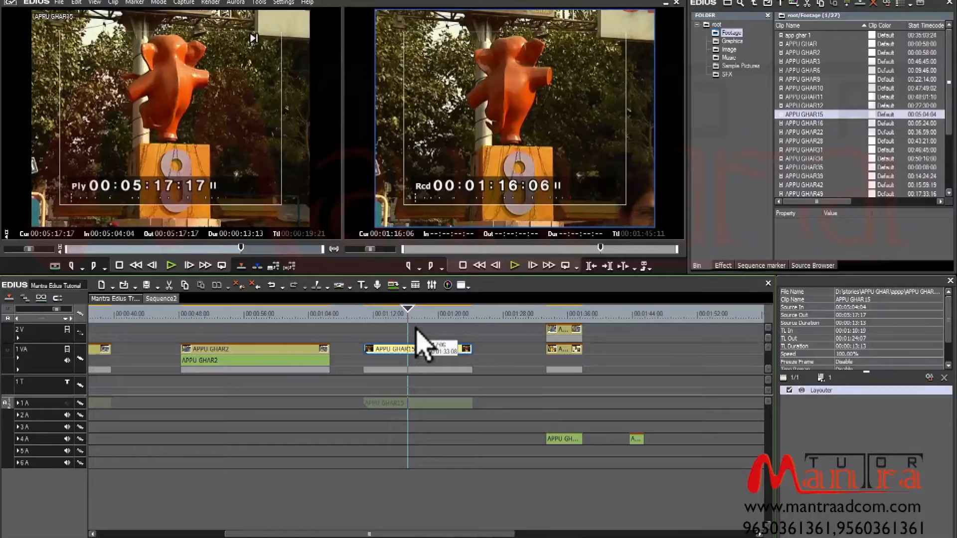
Step: Open the selected APPU GHAR15 clip in the Layouter in its Transform mode
left_click(396, 350)
key("F7")
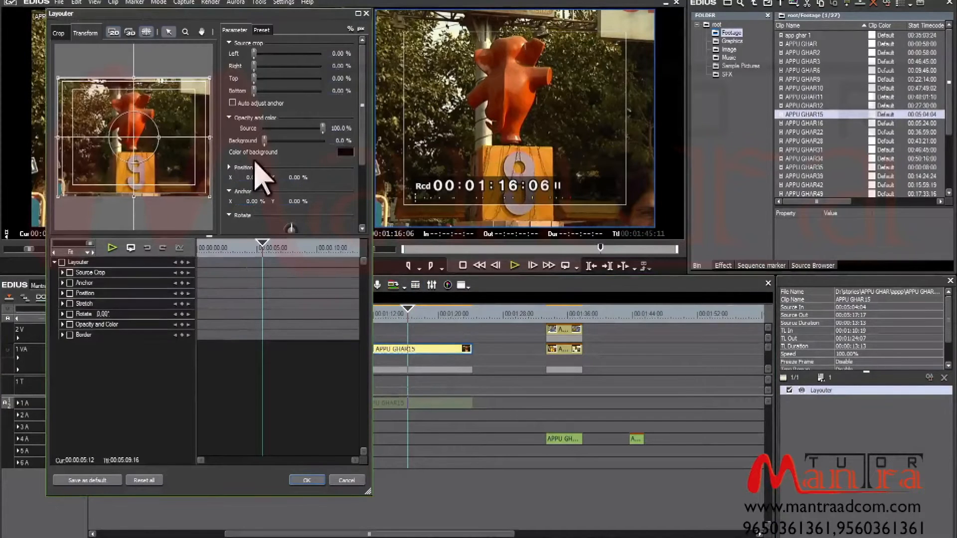
left_click(367, 14)
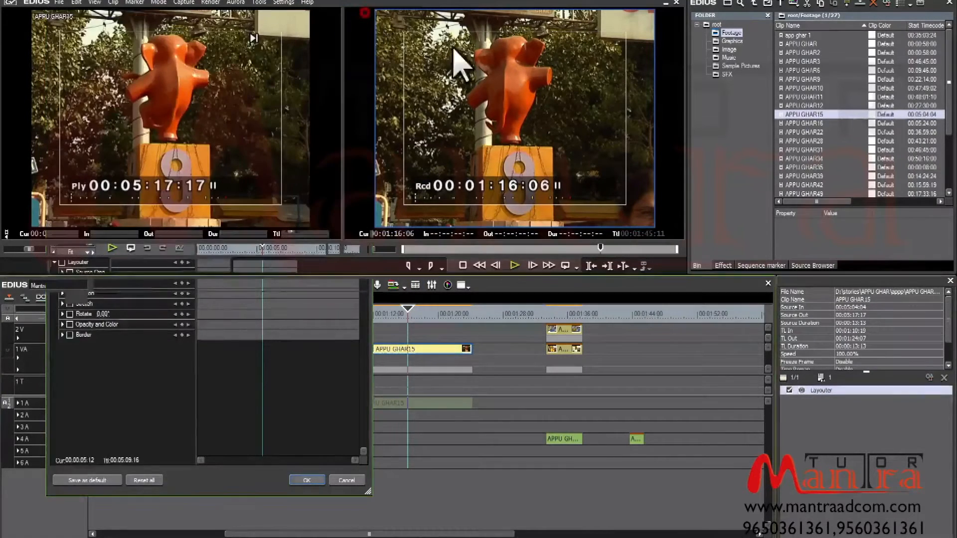
left_click(930, 378)
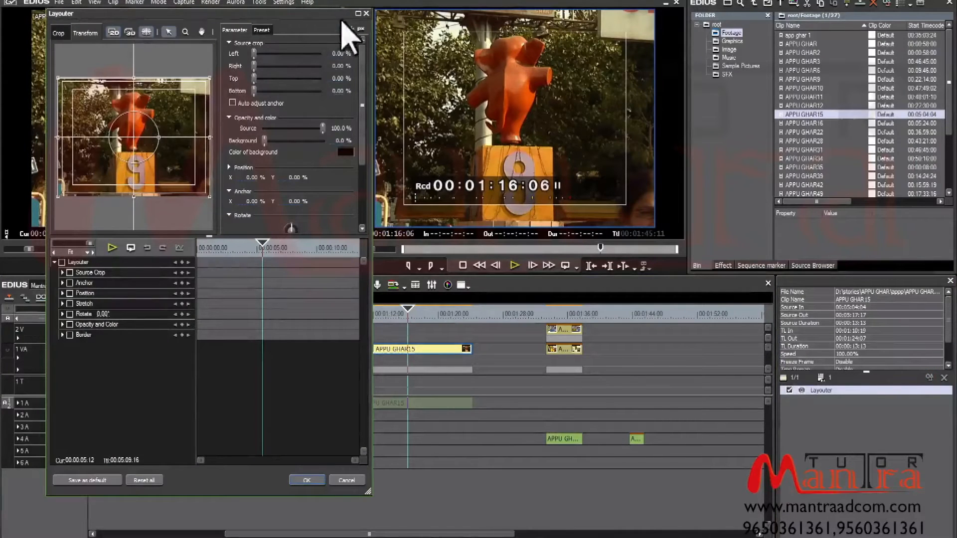
left_click(366, 14)
double_click(800, 391)
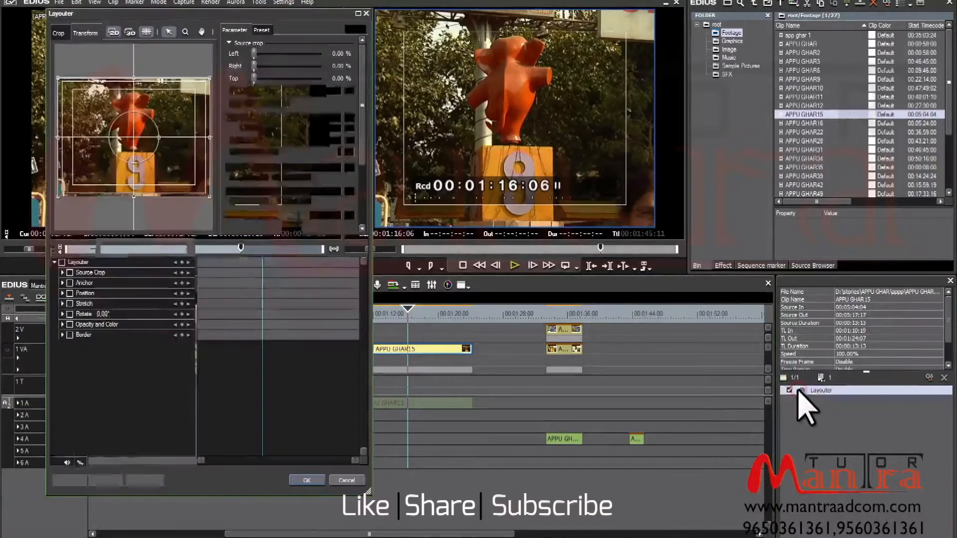
left_click(368, 14)
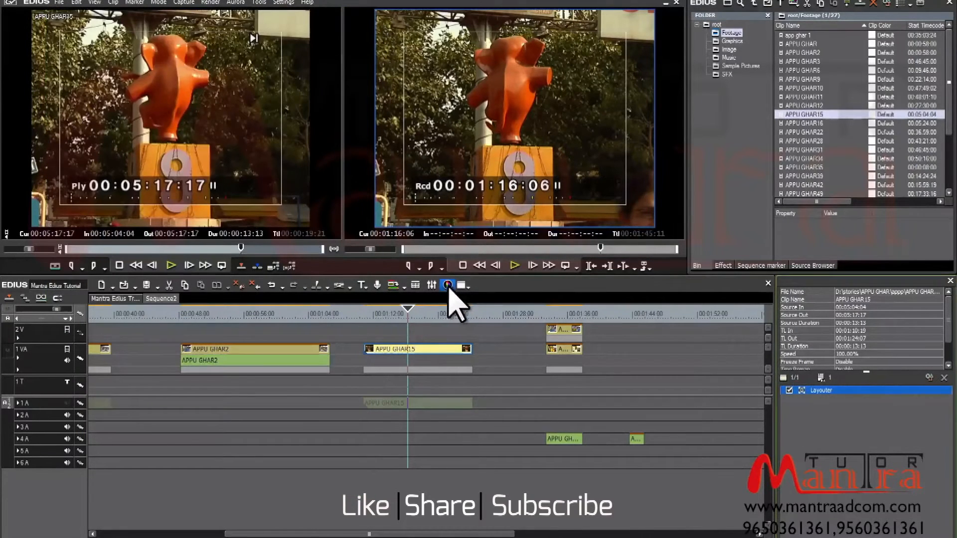
key("F7")
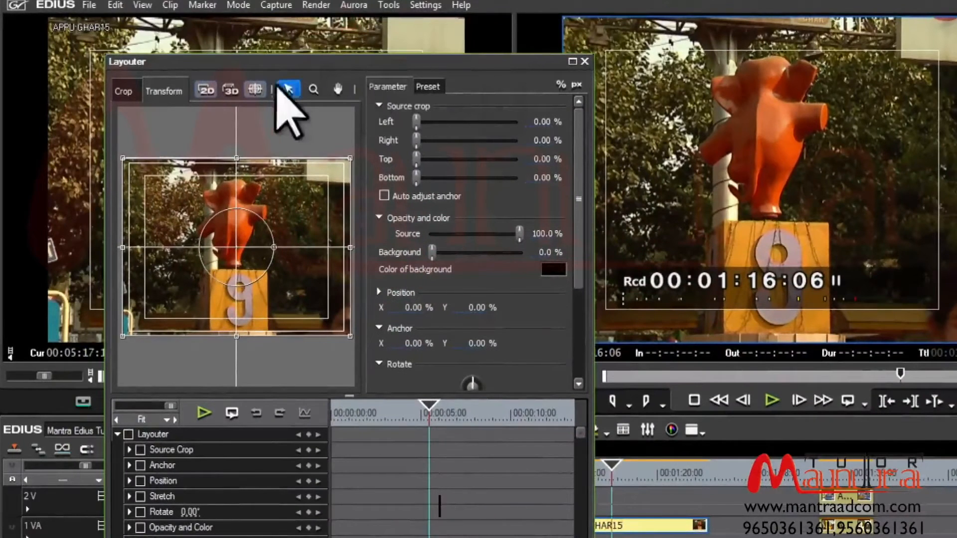
left_click(166, 91)
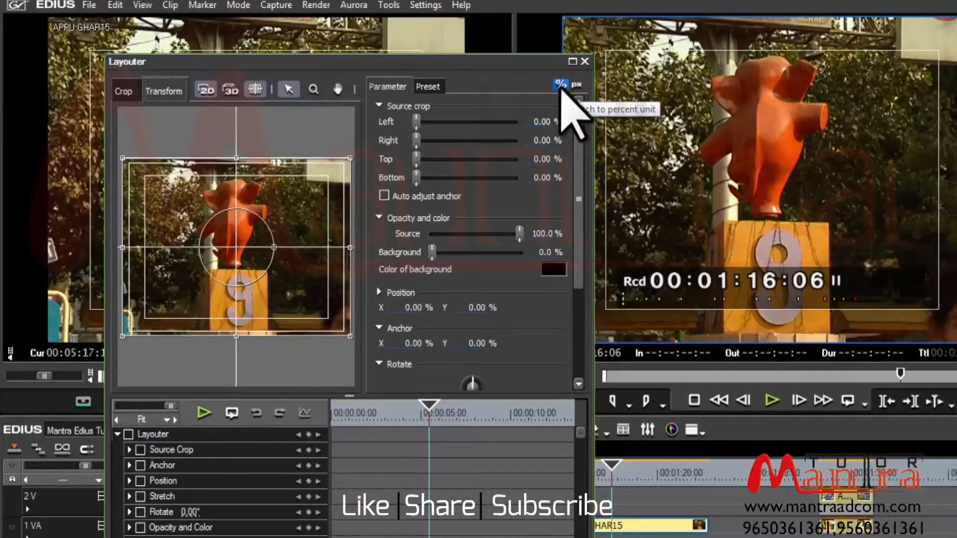
Step: Switch the Layouter's parameter units to pixels and back to percent
left_click(577, 85)
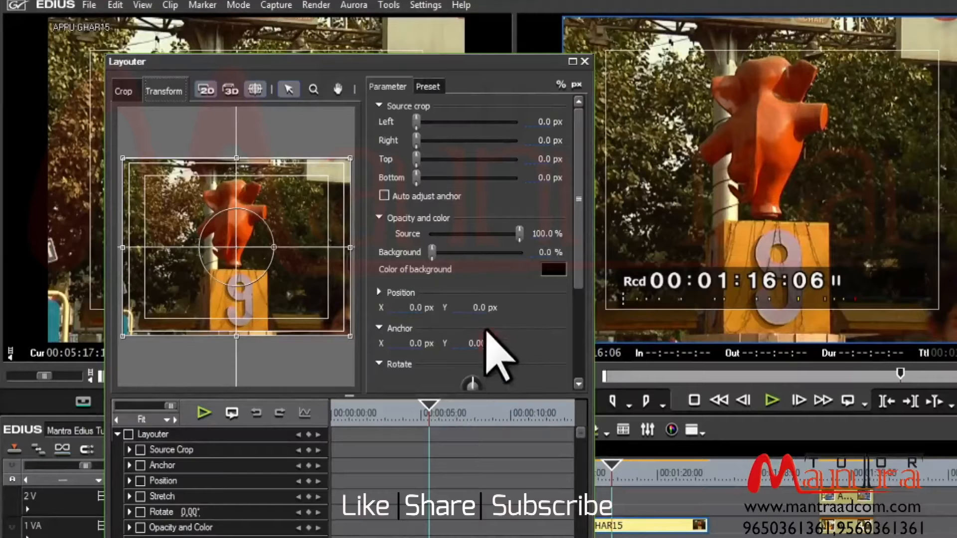
left_click(493, 343)
left_click(545, 121)
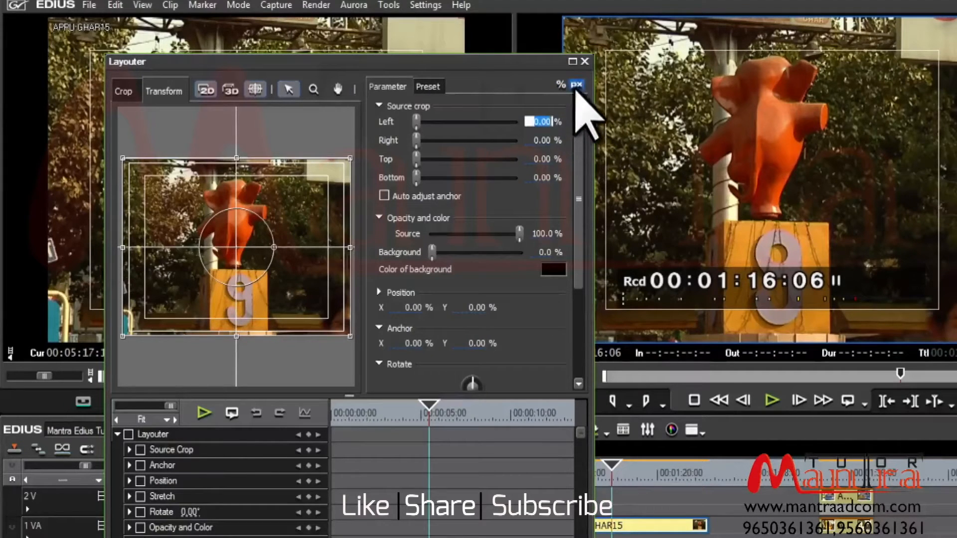
left_click(577, 85)
left_click(561, 85)
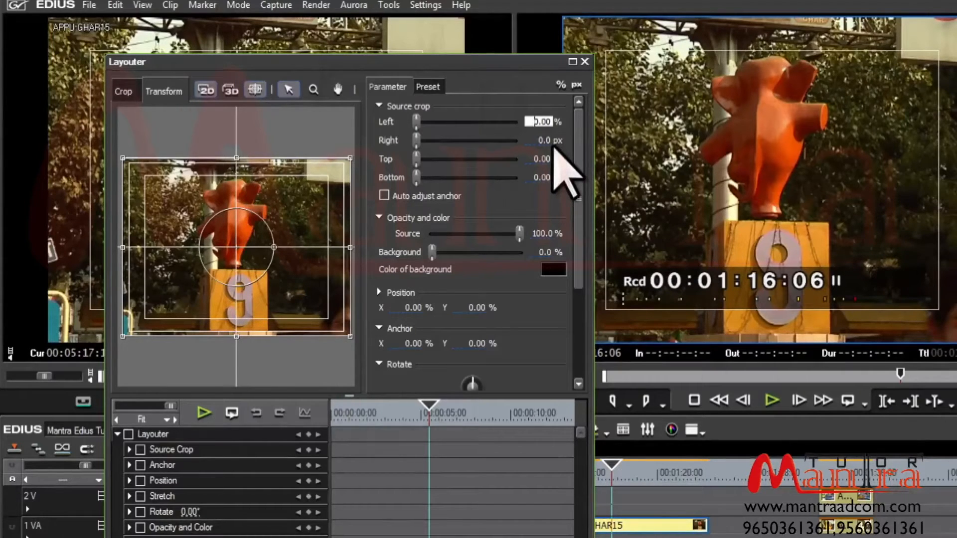
left_click(553, 146)
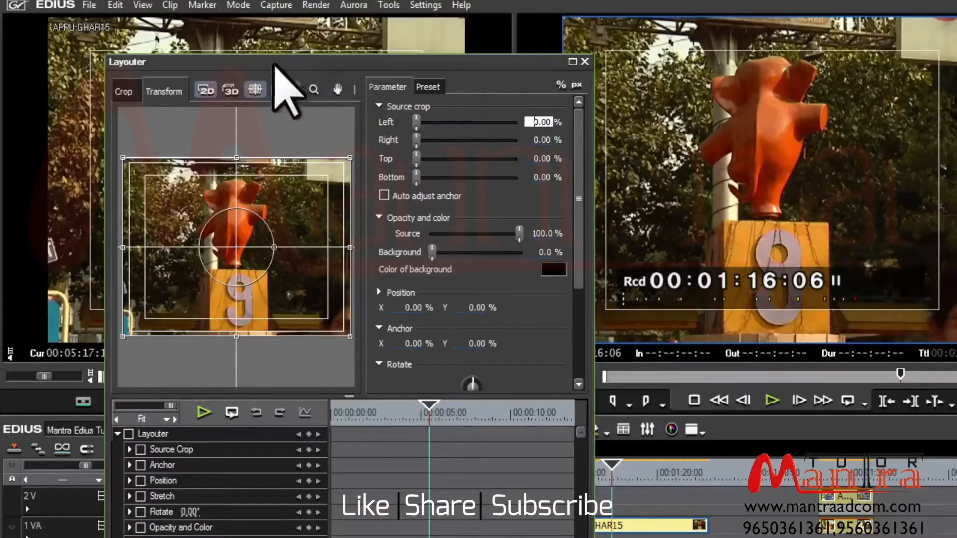
Step: Reposition the Layouter window and bring its playhead to the start of the clip
left_click_drag(274, 64, 391, 70)
left_click_drag(337, 56, 248, 50)
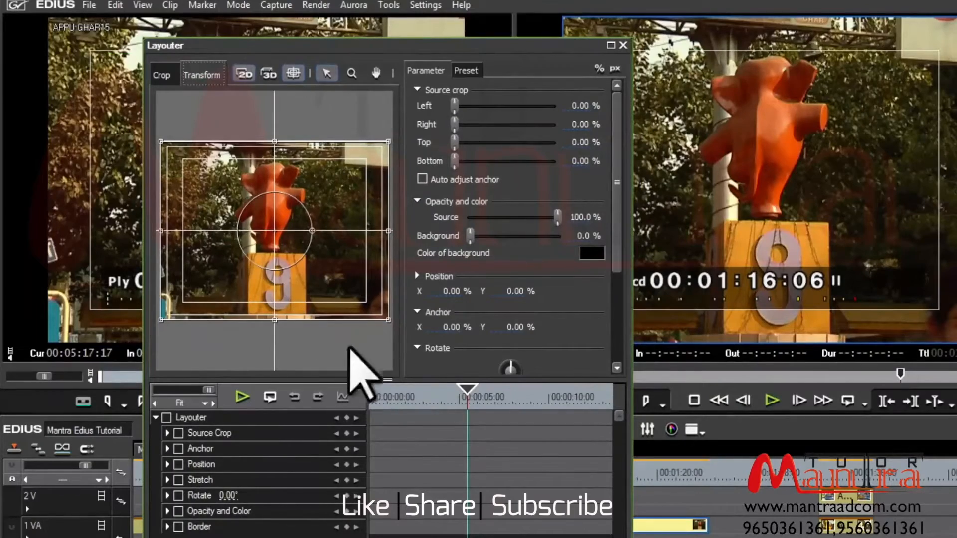
left_click_drag(464, 393, 435, 394)
left_click_drag(514, 399, 316, 404)
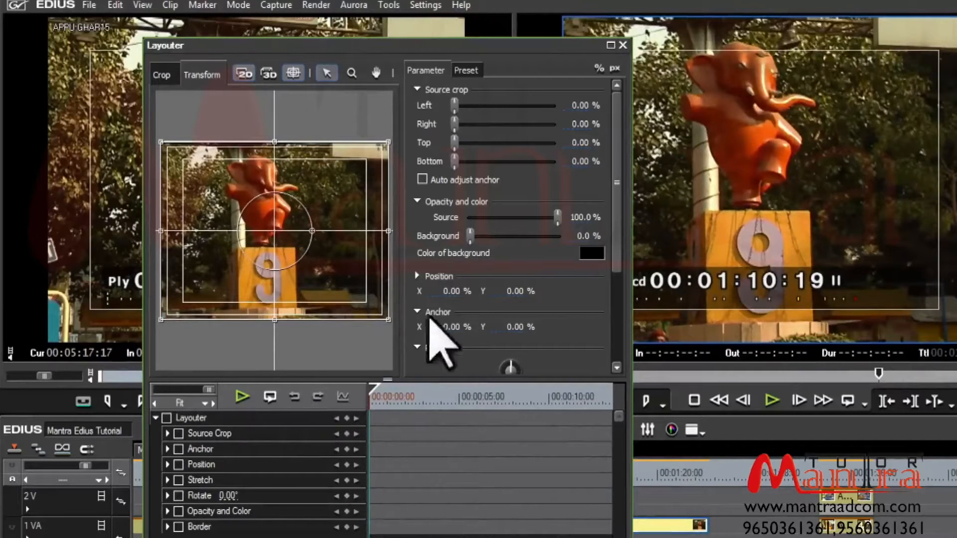
Step: Scale the picture down to about half the frame, view it at different frames, and enlarge it back to the full frame
left_click_drag(441, 58, 405, 56)
left_click_drag(354, 142, 302, 188)
mouse_move(622, 473)
left_mouse_down()
mouse_move(601, 472)
mouse_move(627, 471)
left_mouse_up()
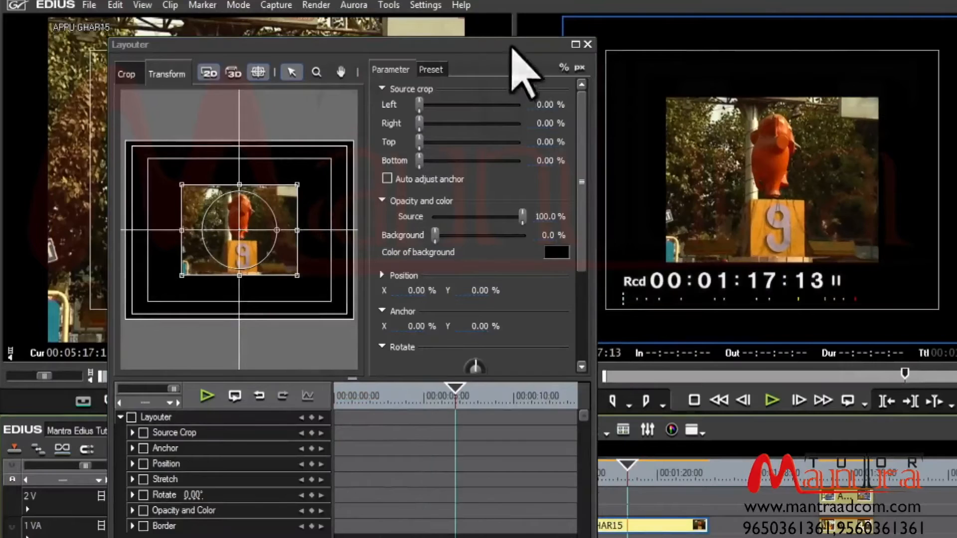
left_click_drag(508, 46, 452, 36)
left_click_drag(581, 471, 556, 491)
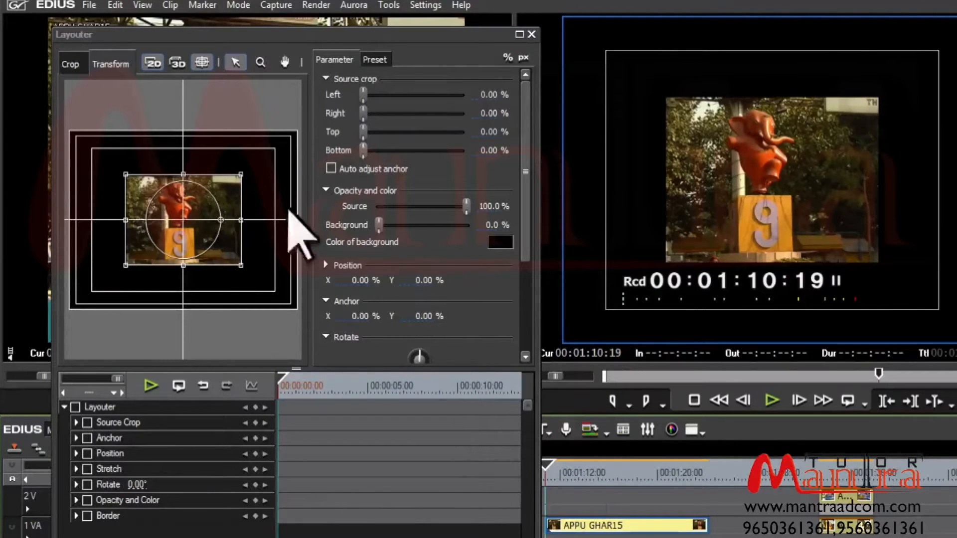
left_click_drag(239, 176, 325, 142)
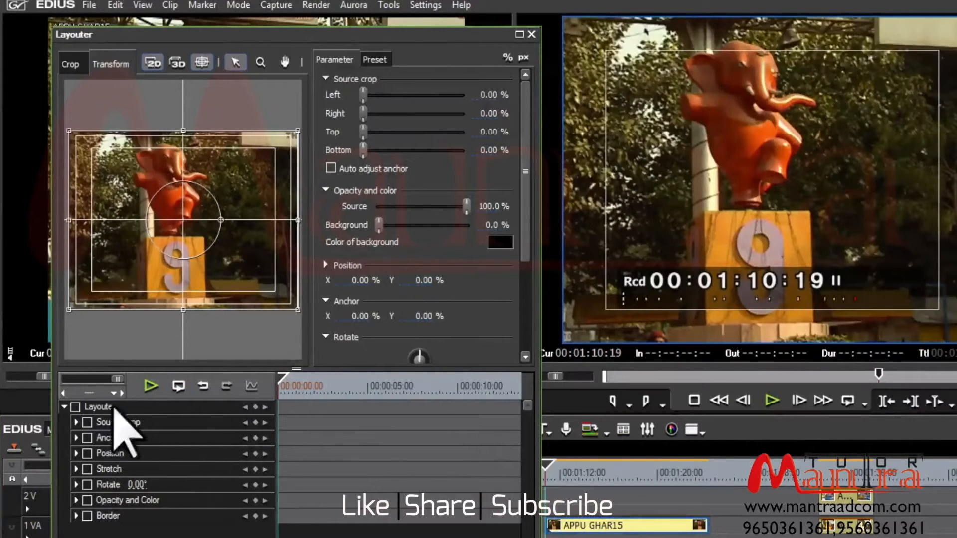
Step: Enable keyframing for all Layouter parameters and add a keyframe at the start of the clip
left_click(76, 407)
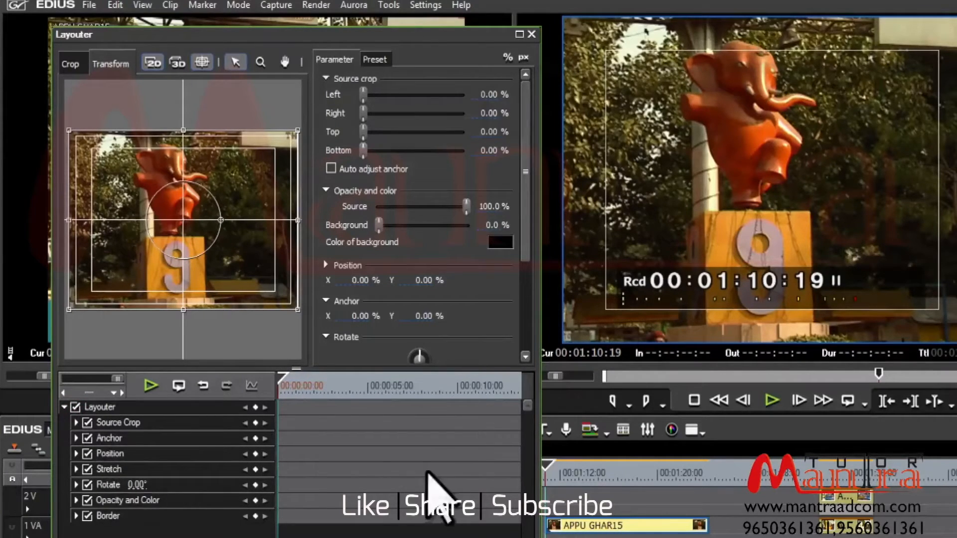
mouse_move(552, 474)
left_mouse_down()
mouse_move(577, 474)
mouse_move(547, 480)
left_mouse_up()
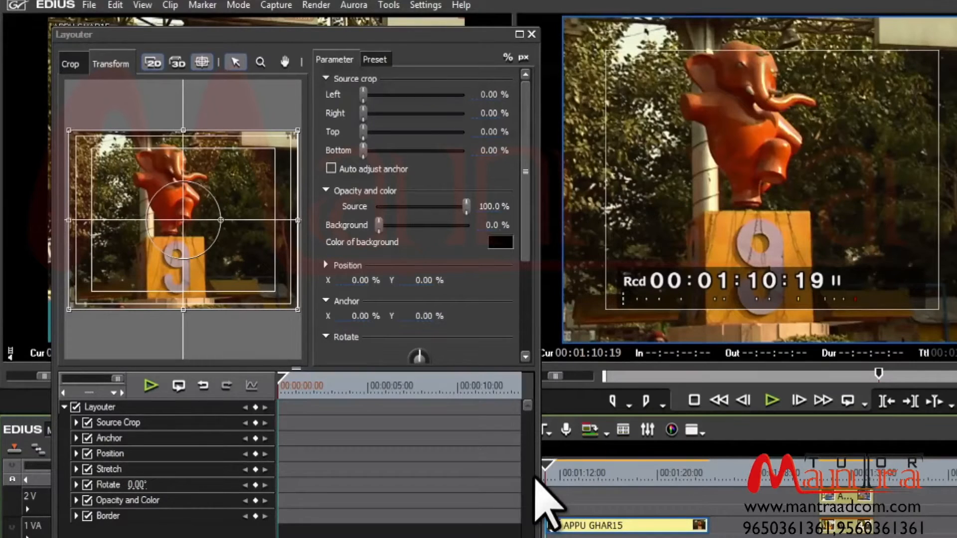
left_click(254, 402)
left_click(256, 407)
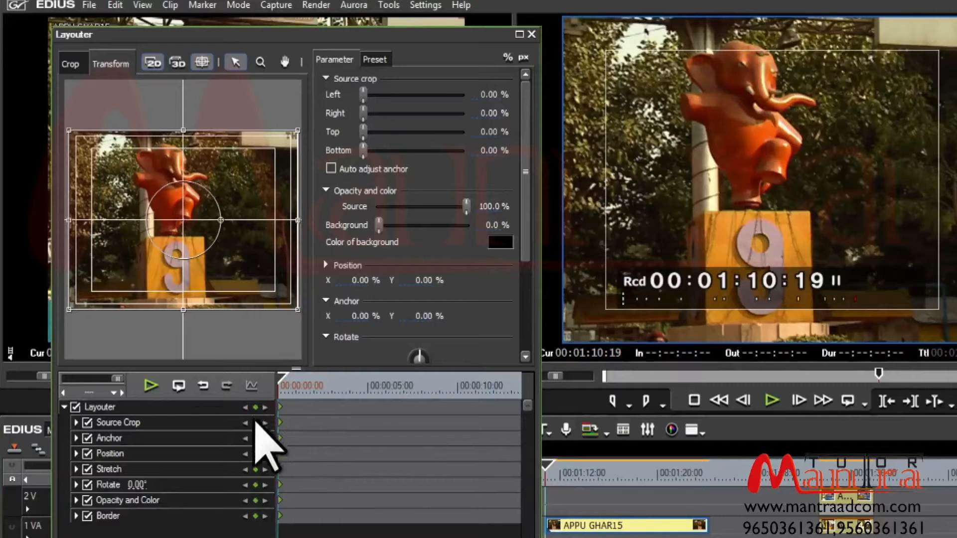
Step: Add a second keyframe for all Layouter parameters at timeline position 00:01:12:03
left_click(544, 472)
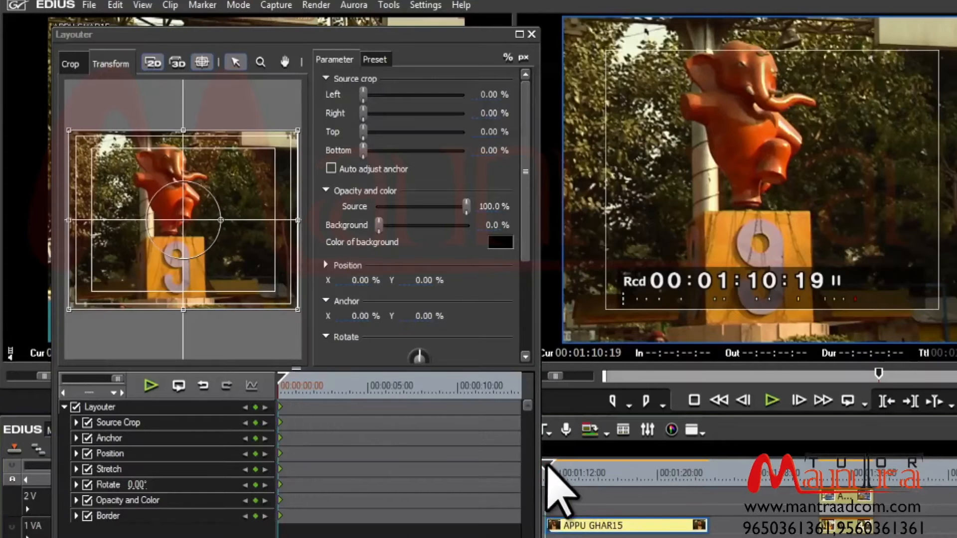
left_click(562, 468)
key("Right")
key("Right")
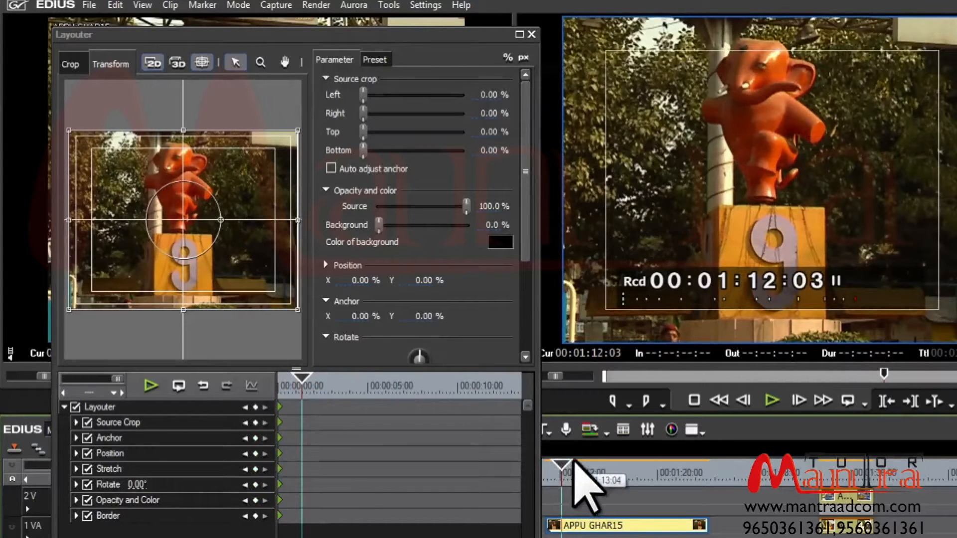
left_click(255, 407)
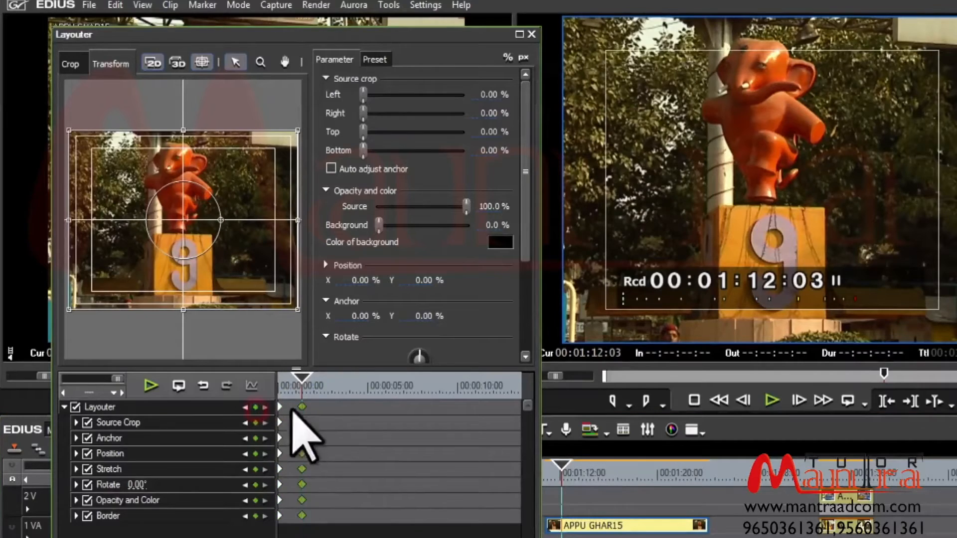
Step: Add a third keyframe for all Layouter parameters at timeline position 00:01:13:07
mouse_move(301, 384)
left_mouse_down()
mouse_move(285, 387)
mouse_move(303, 394)
left_mouse_up()
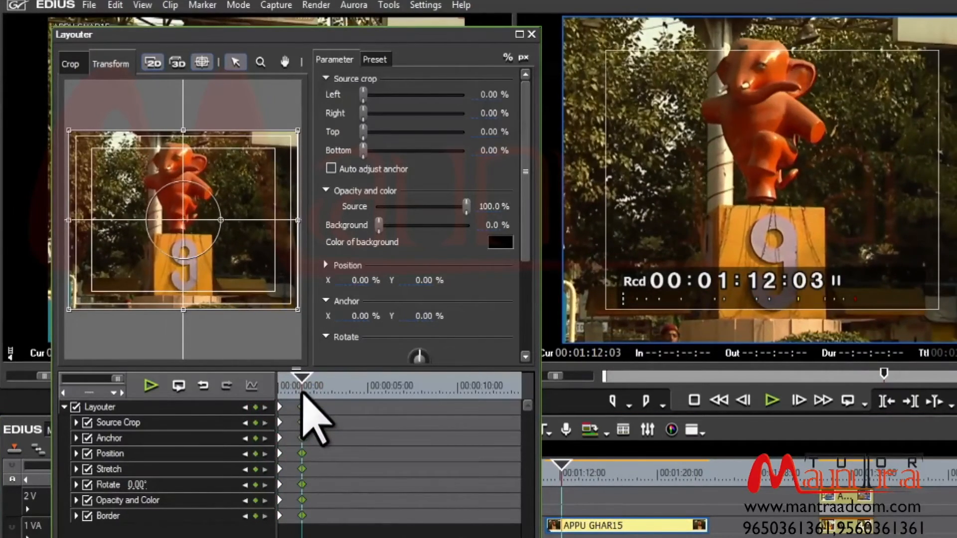
left_click(324, 402)
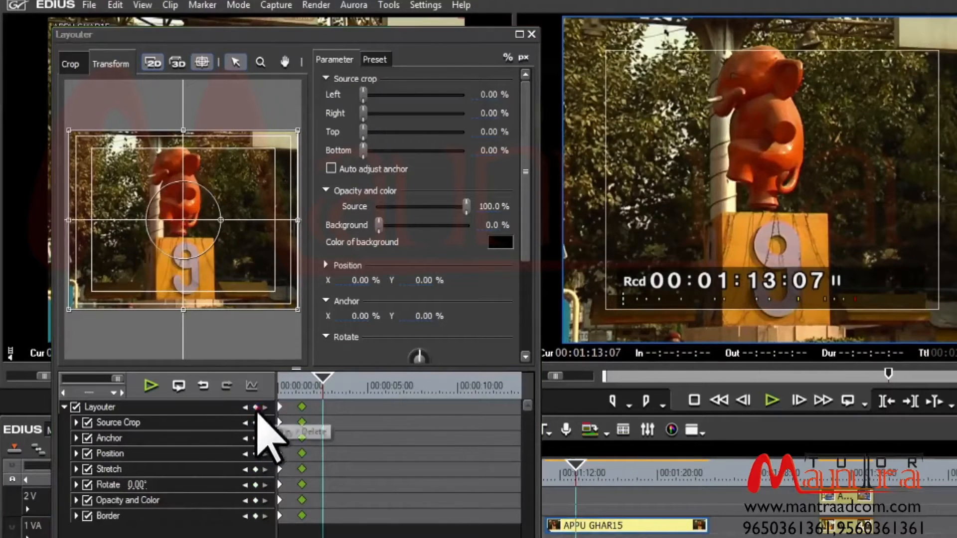
left_click(254, 408)
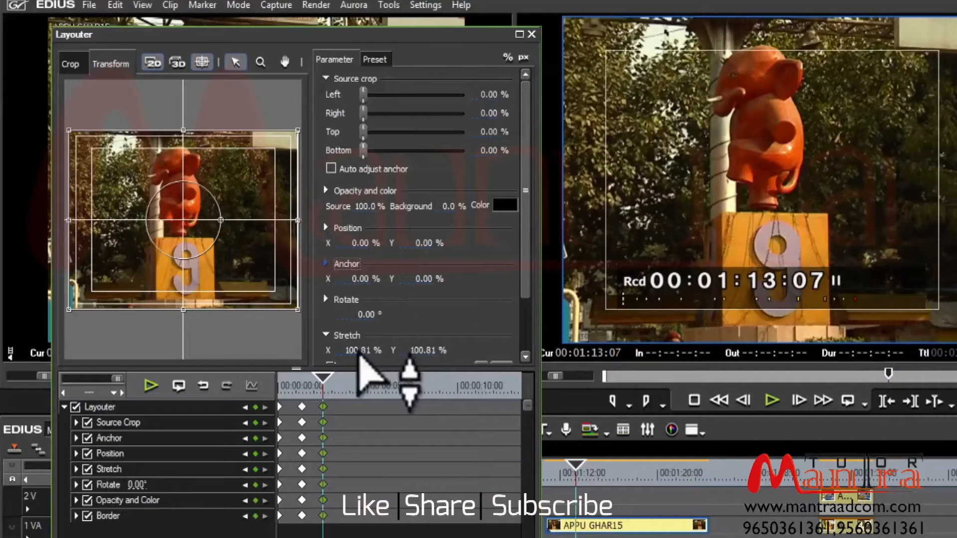
Step: Set the Stretch to 50 % at the third keyframe
type("50")
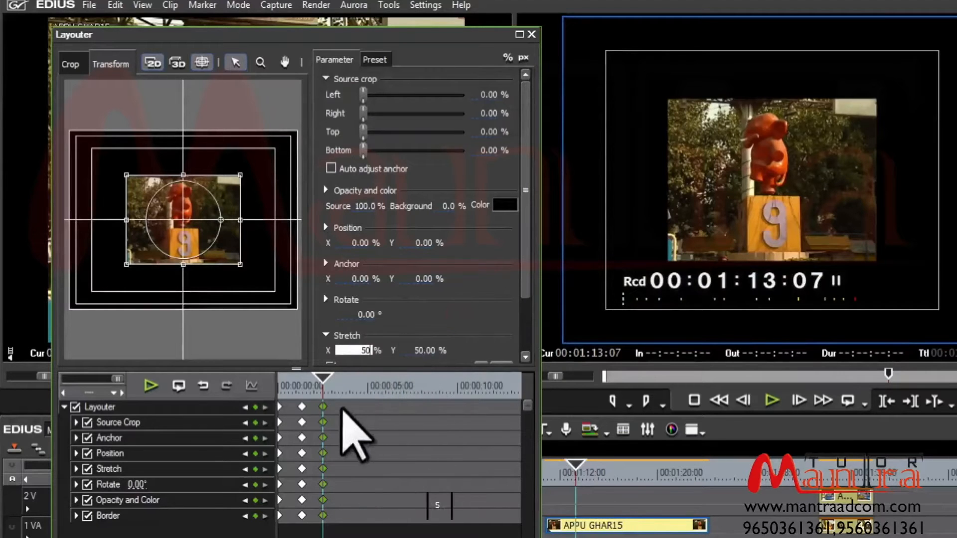
mouse_move(322, 378)
left_mouse_down()
mouse_move(302, 387)
mouse_move(323, 383)
left_mouse_up()
key("space")
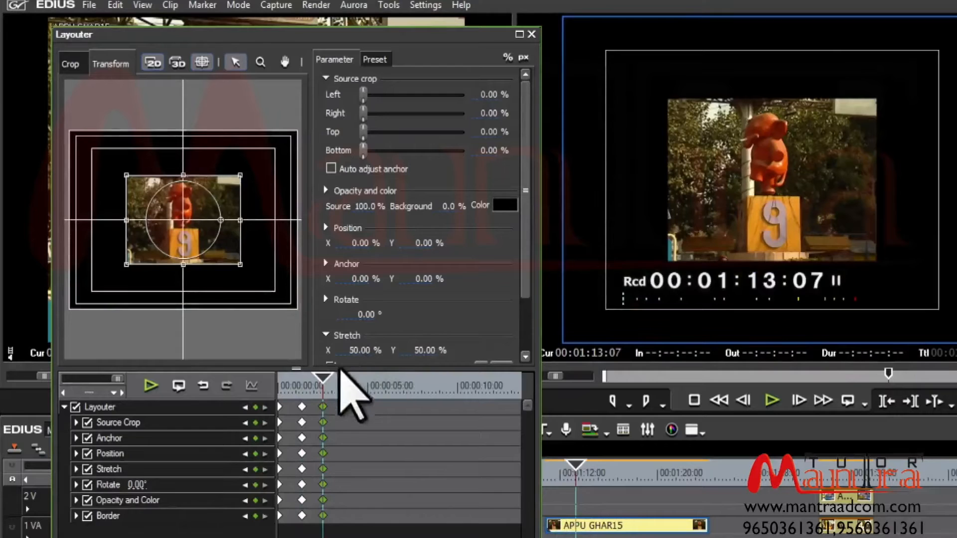
mouse_move(325, 395)
left_mouse_down()
mouse_move(305, 402)
mouse_move(323, 385)
left_mouse_up()
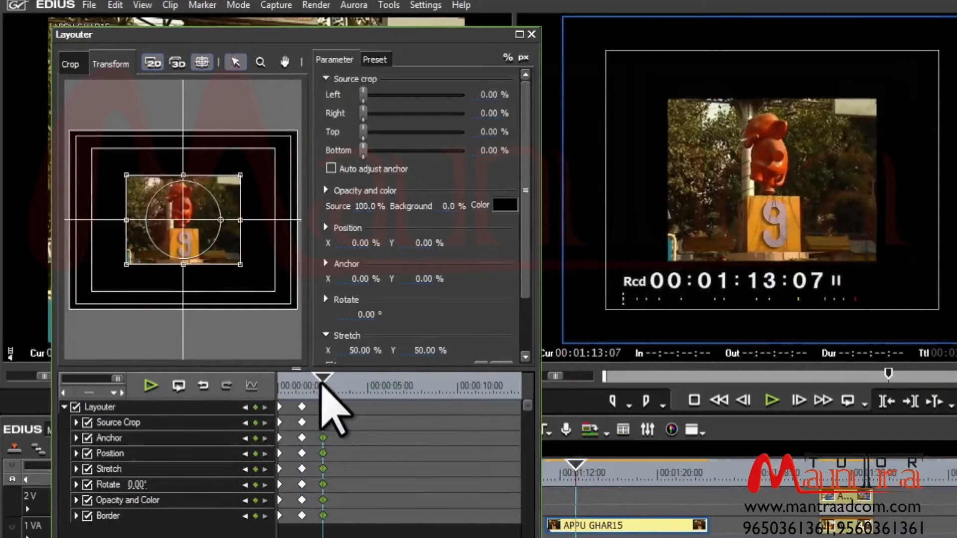
Step: Try a Stretch of 100 % and a slightly smaller scale at the third keyframe, ending at 50 % again
left_click(364, 350)
type("100")
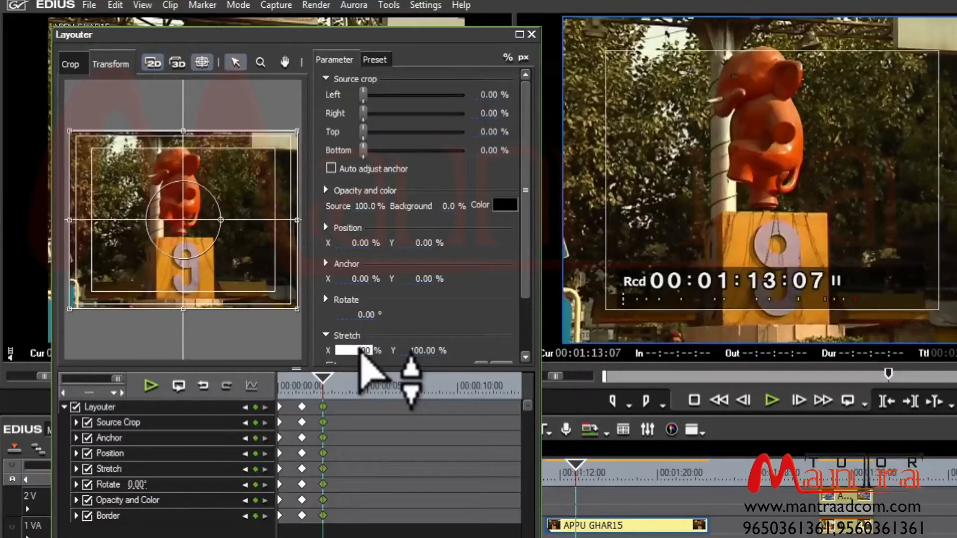
key("Return")
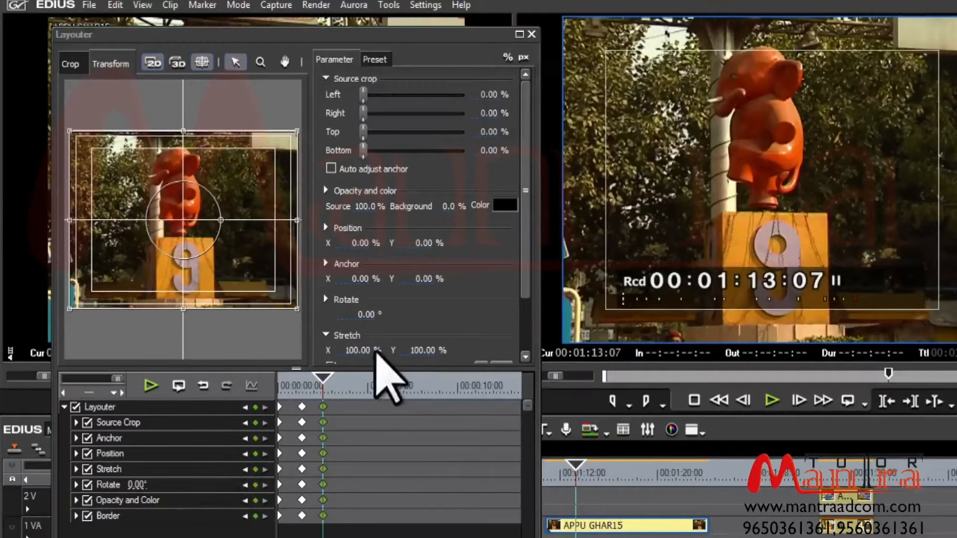
left_click_drag(373, 355, 359, 536)
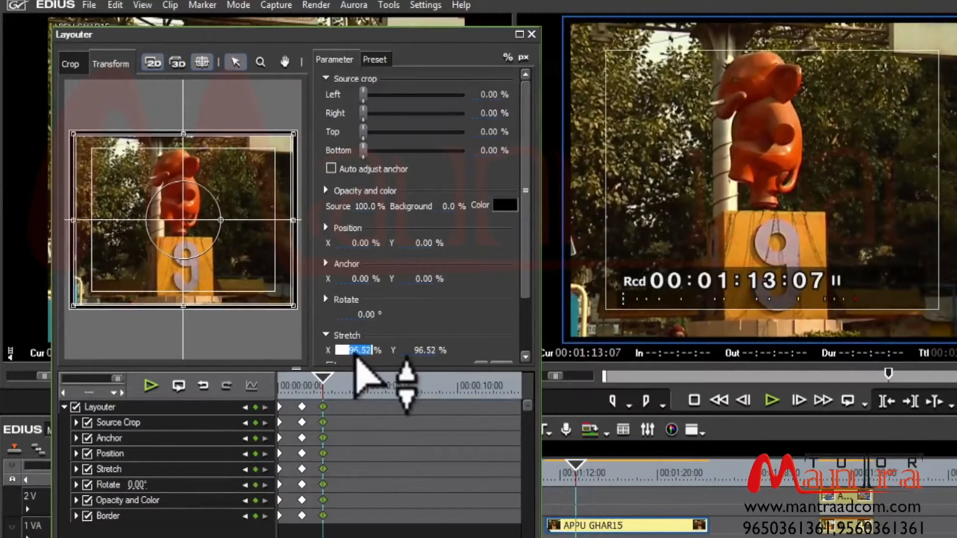
type("50")
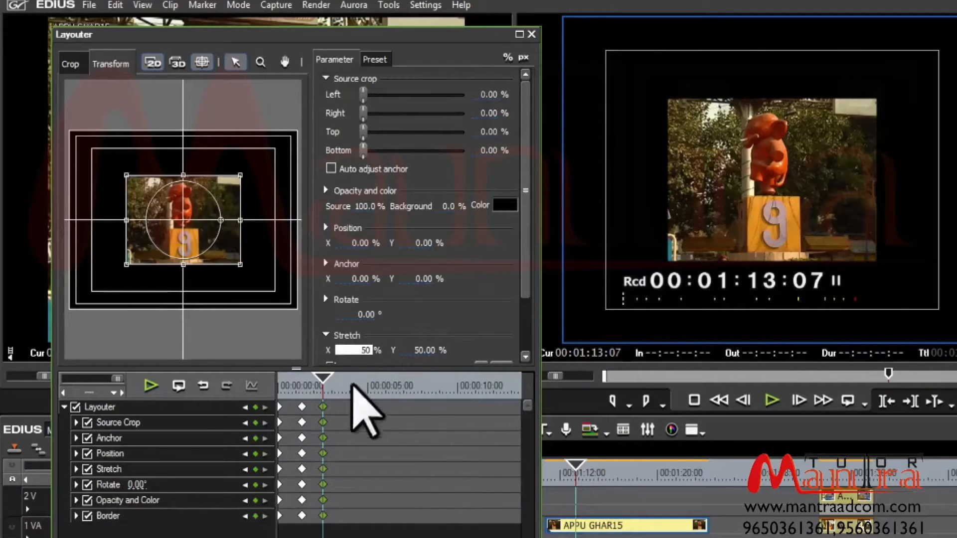
Step: Expand the Stretch parameter in the keyframe list and set its X value to 100 % at the third keyframe
left_click(75, 469)
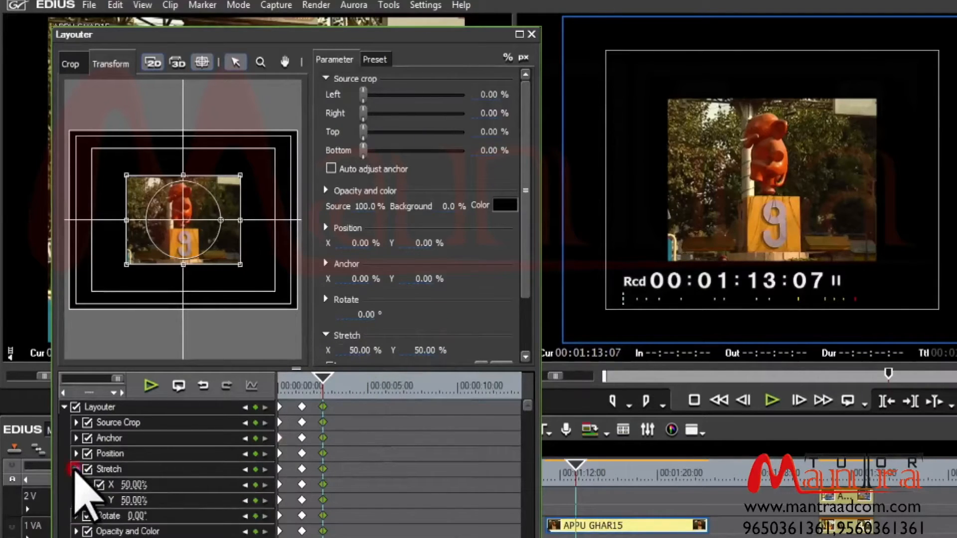
left_click(126, 486)
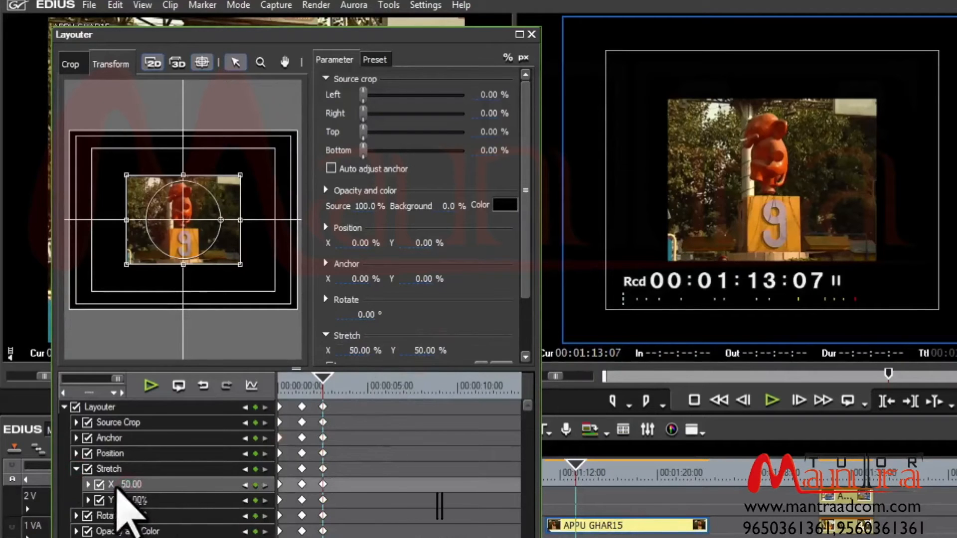
left_click(167, 483)
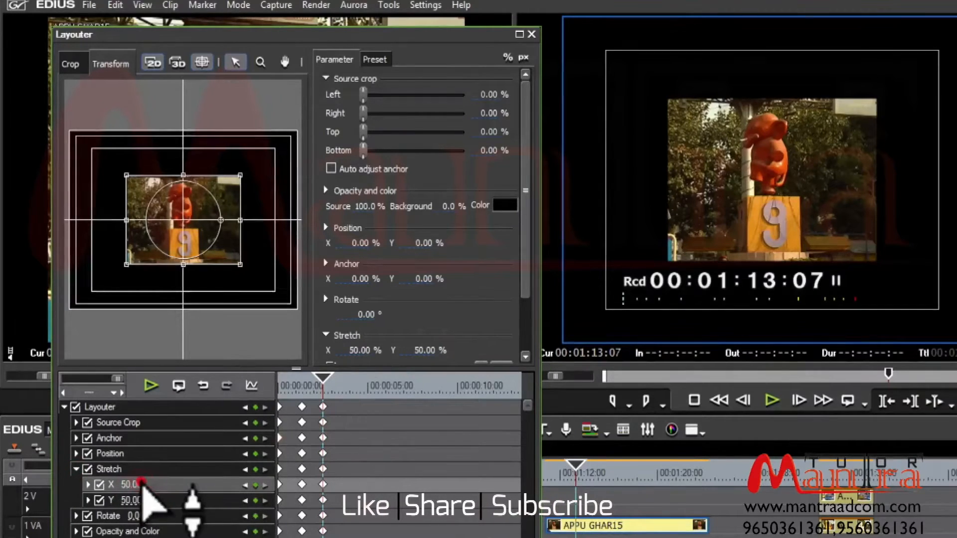
type("100")
key("Return")
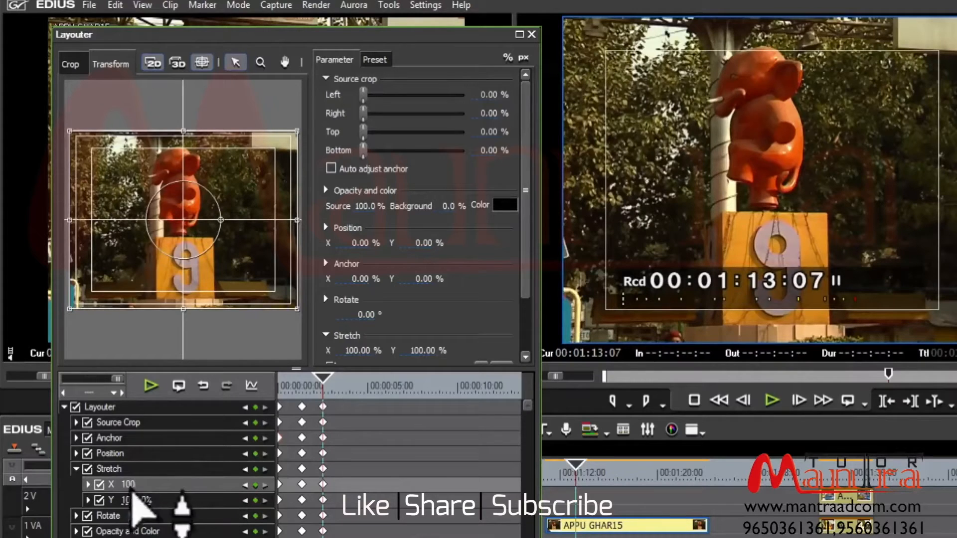
Step: Scrub Stretch Y in the keyframe list to 101.65 %, and finally enter 50 % for it
left_click_drag(131, 500, 363, 385)
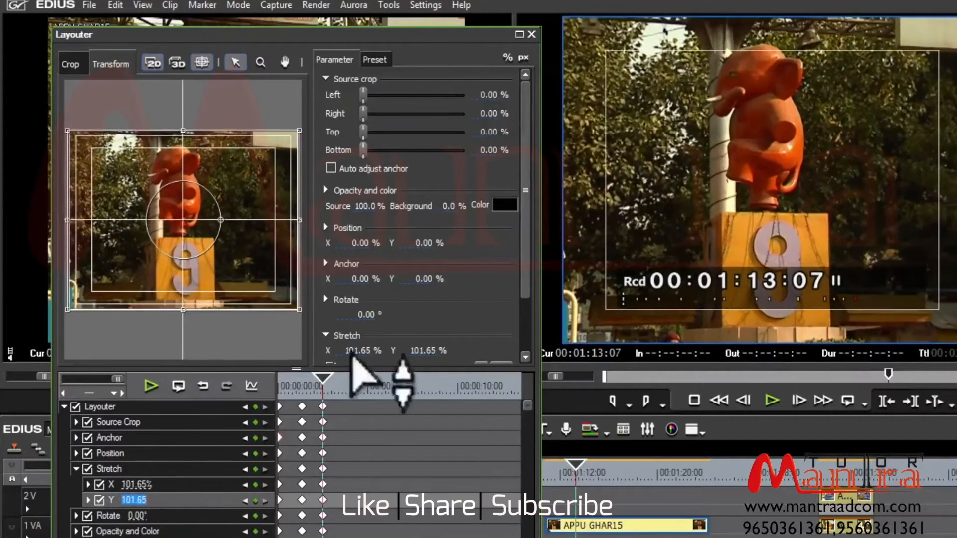
left_click(140, 499)
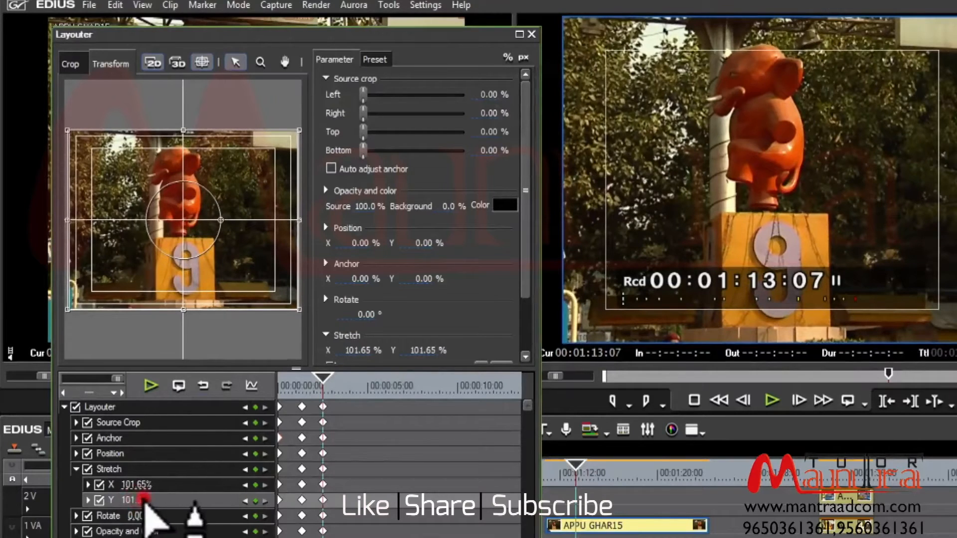
type("50")
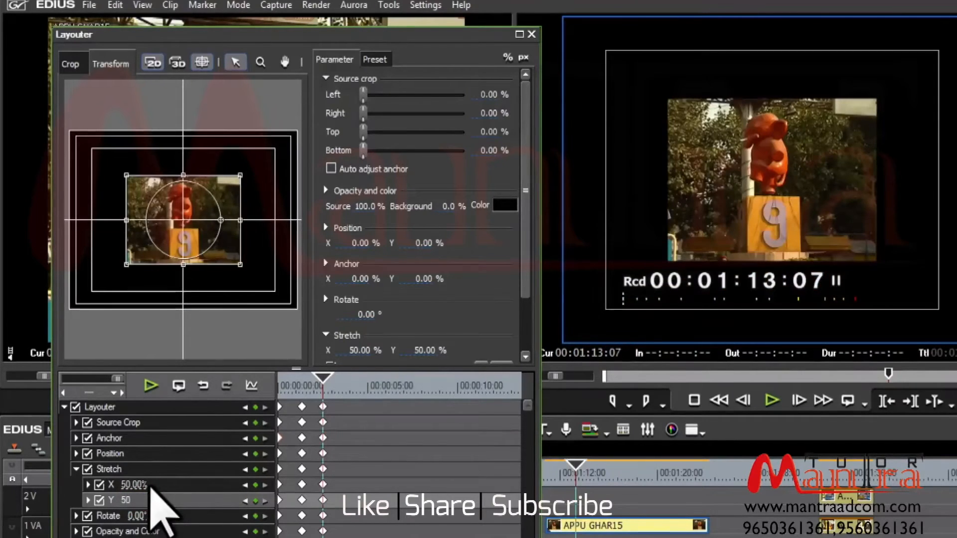
left_click(167, 485)
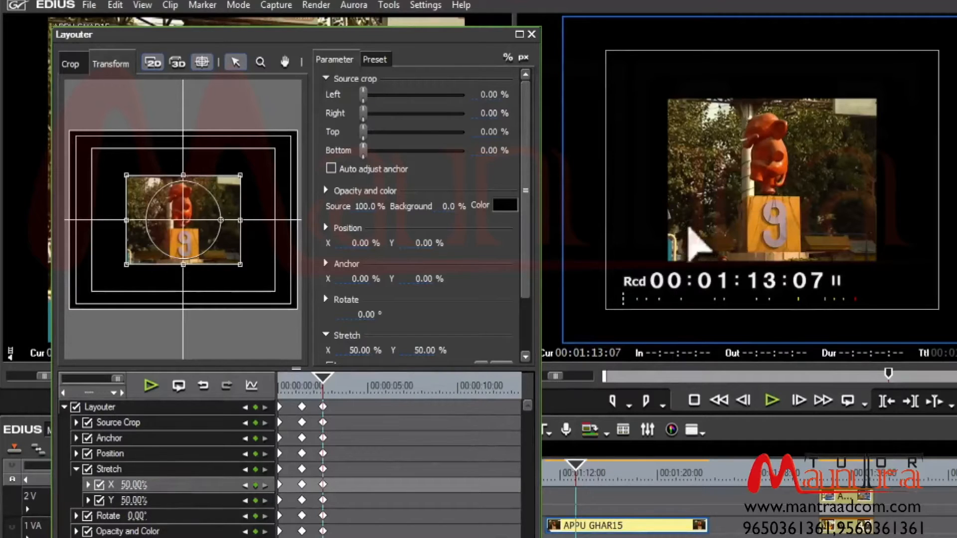
Step: Set the Stretch to 100 % at the third keyframe and turn off Preserve frame aspect
left_click_drag(527, 155, 525, 214)
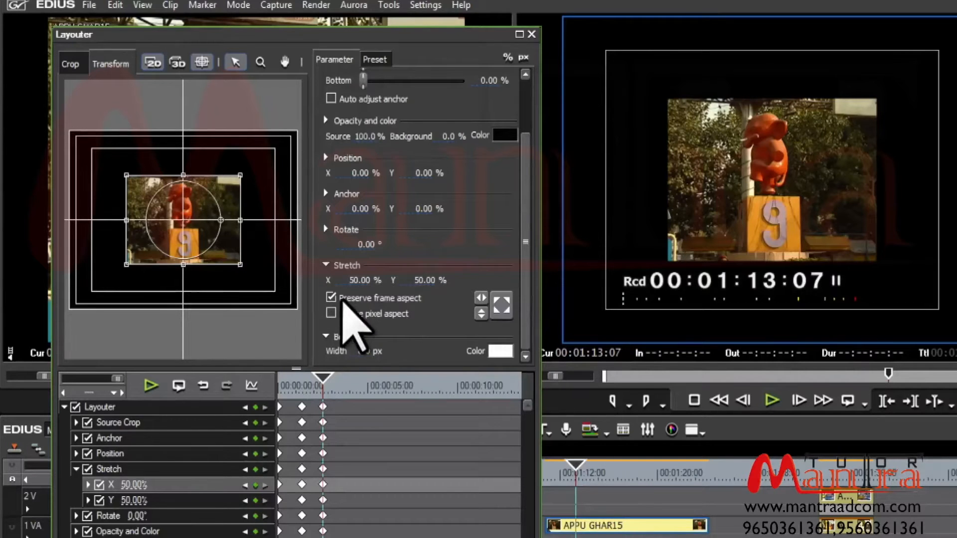
left_click(366, 280)
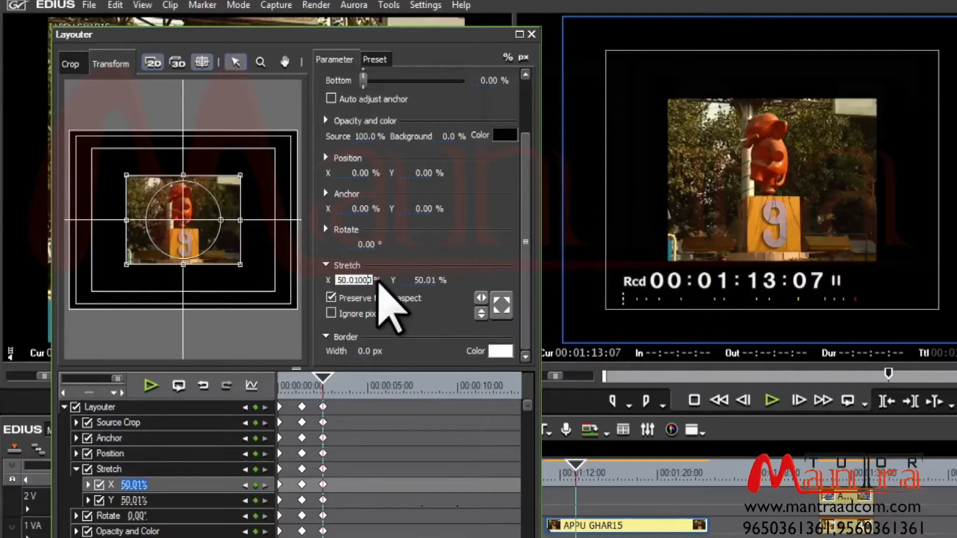
type("100")
key("Return")
left_click(423, 248)
left_click(331, 298)
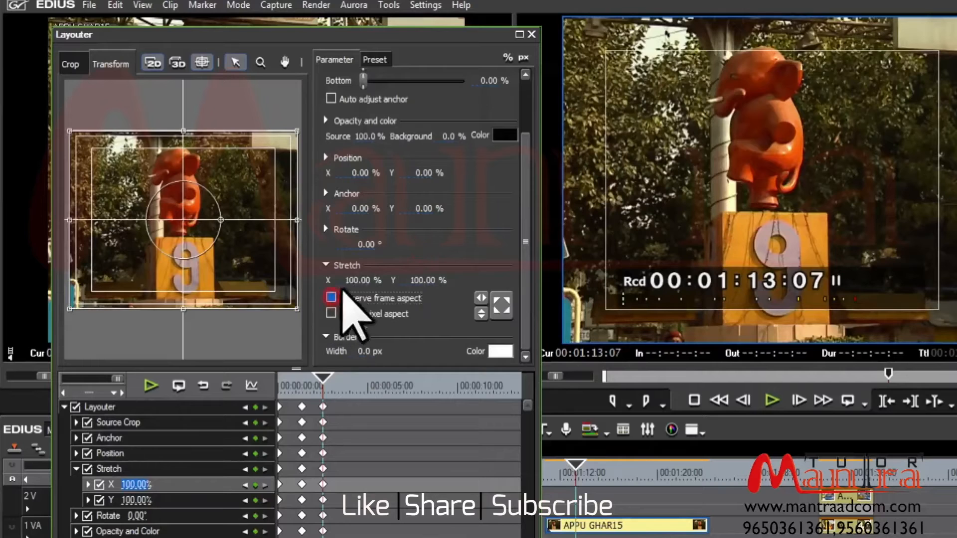
Step: Try a Stretch X of 1500 % with the frame aspect unlocked, ending at an X value of 50 %
left_click(352, 280)
type("1500")
key("Return")
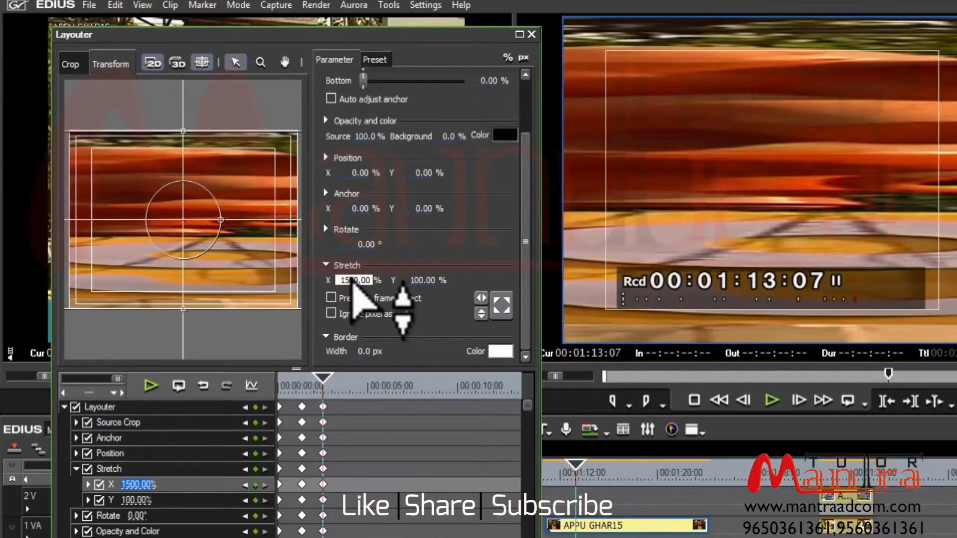
type("50")
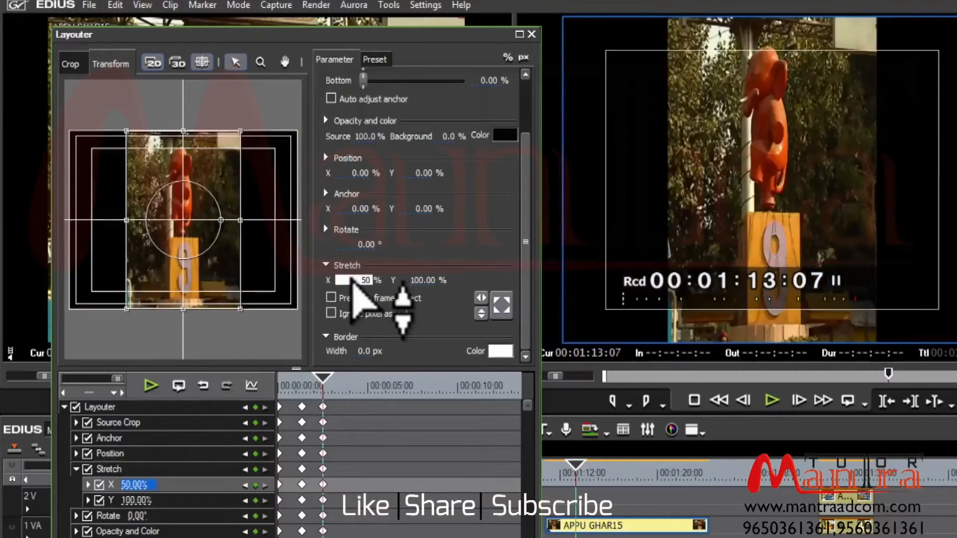
left_click(436, 298)
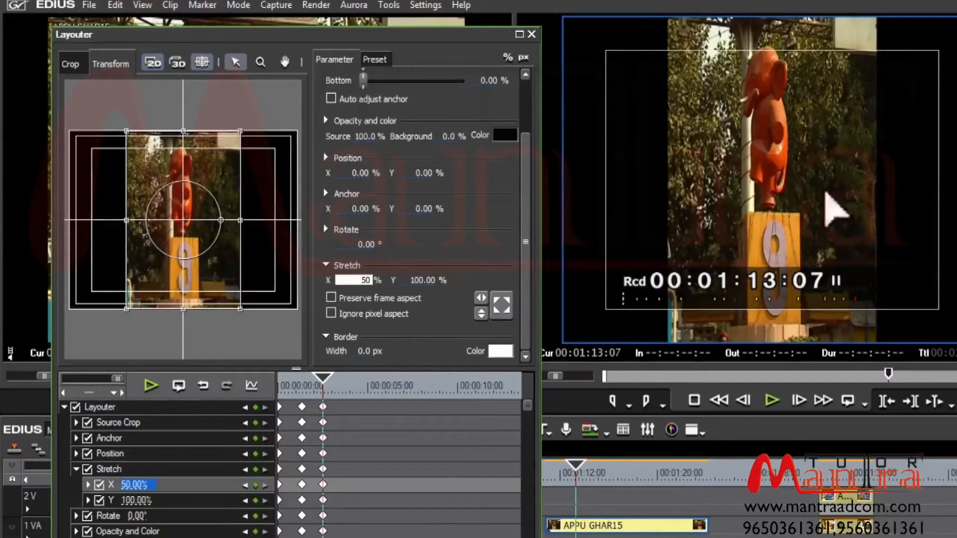
Step: Set Stretch Y to 25 % and turn Preserve frame aspect back on
left_click(429, 282)
left_click_drag(429, 280, 406, 280)
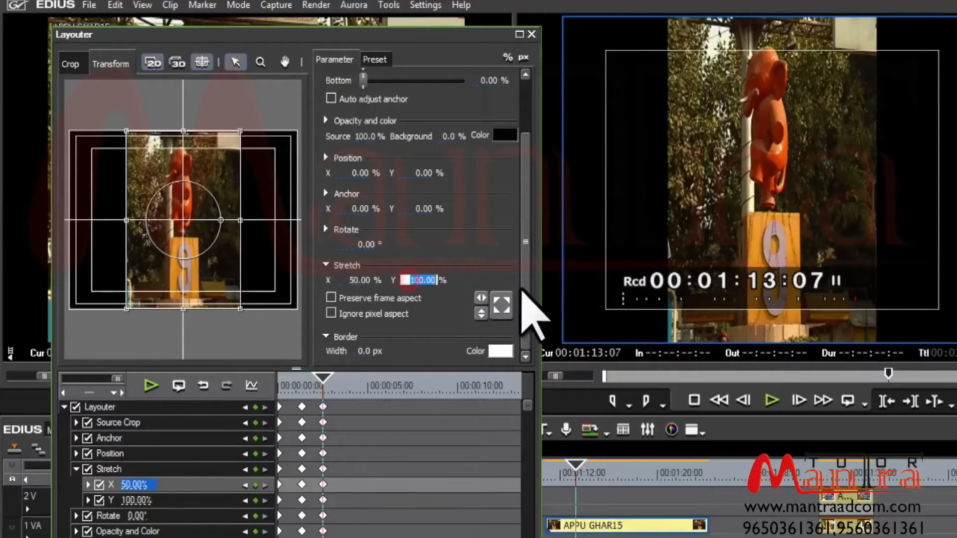
type("25")
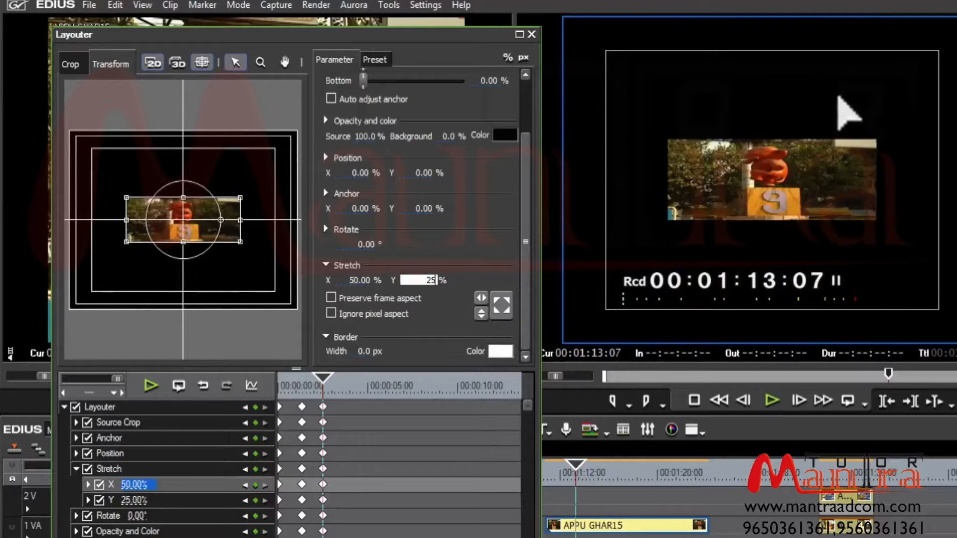
left_click(333, 299)
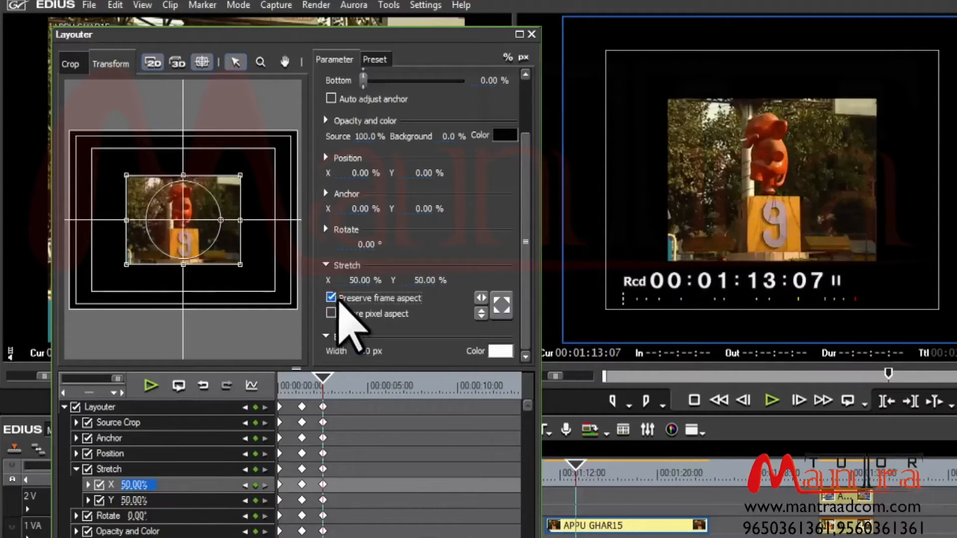
Step: Set the Stretch to 100 % at the second keyframe, at timeline position 00:01:12:03
left_click(357, 281)
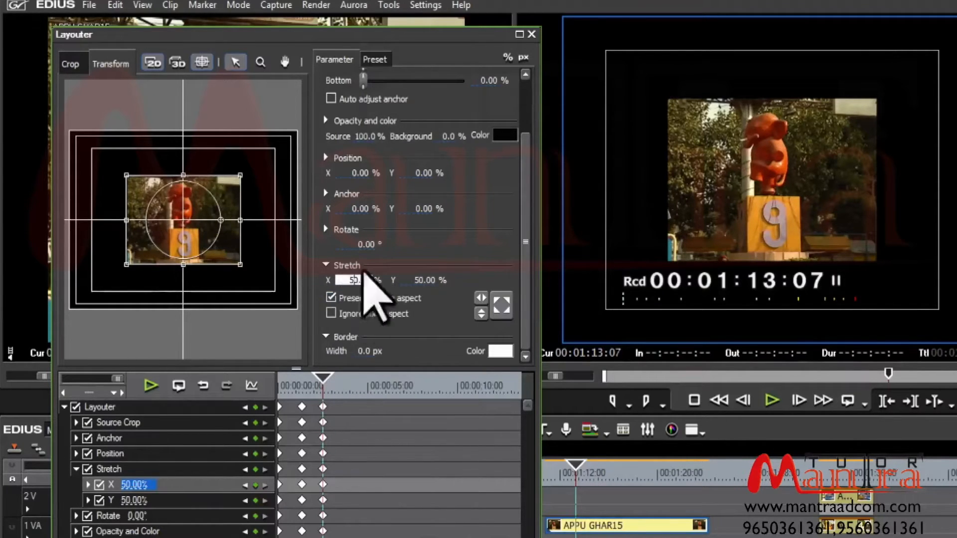
left_click(302, 385)
key("space")
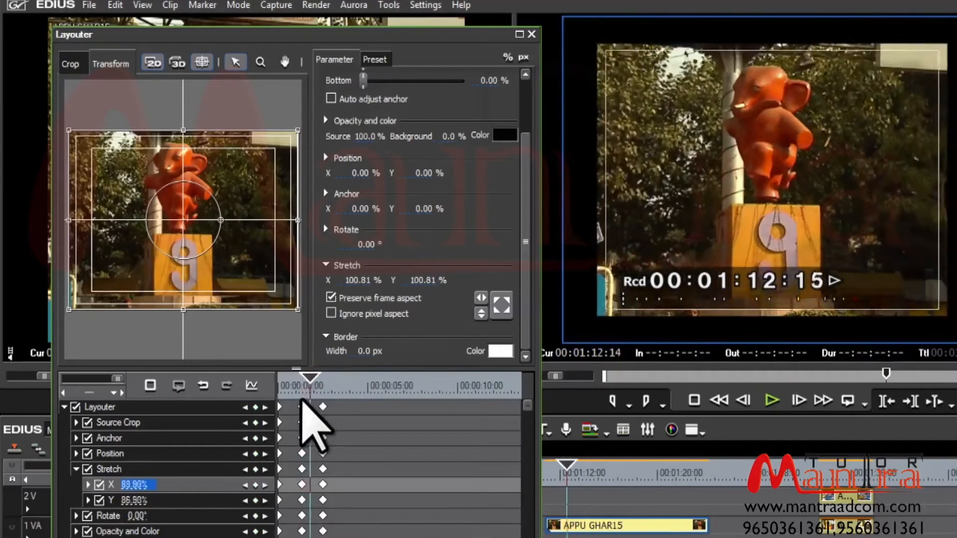
left_click(300, 385)
left_click(349, 280)
type("100")
key("Return")
Step: Play back the animation repeatedly from the second keyframe to check how the picture scales towards the third keyframe
mouse_move(300, 379)
left_mouse_down()
mouse_move(333, 381)
mouse_move(301, 384)
left_mouse_up()
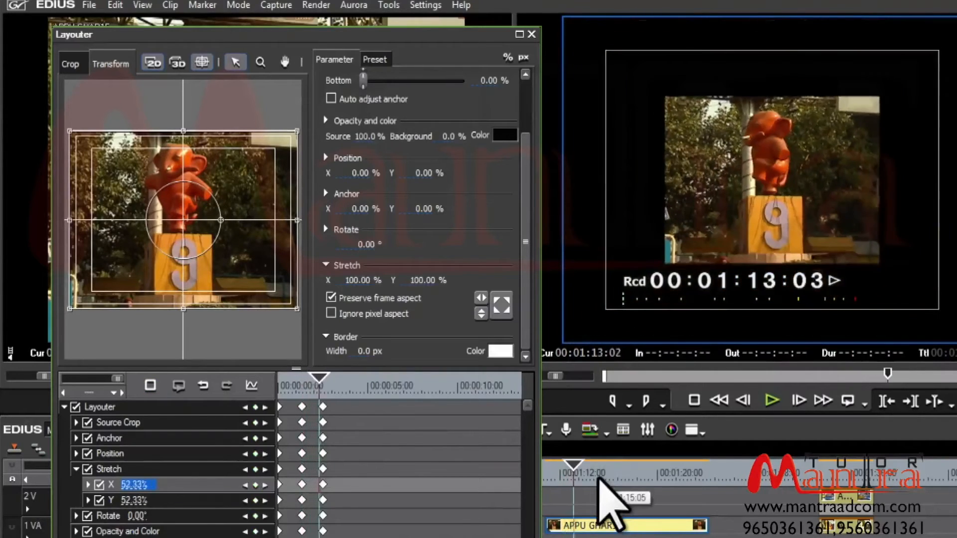
key("space")
left_click(305, 387)
key("space")
key("space")
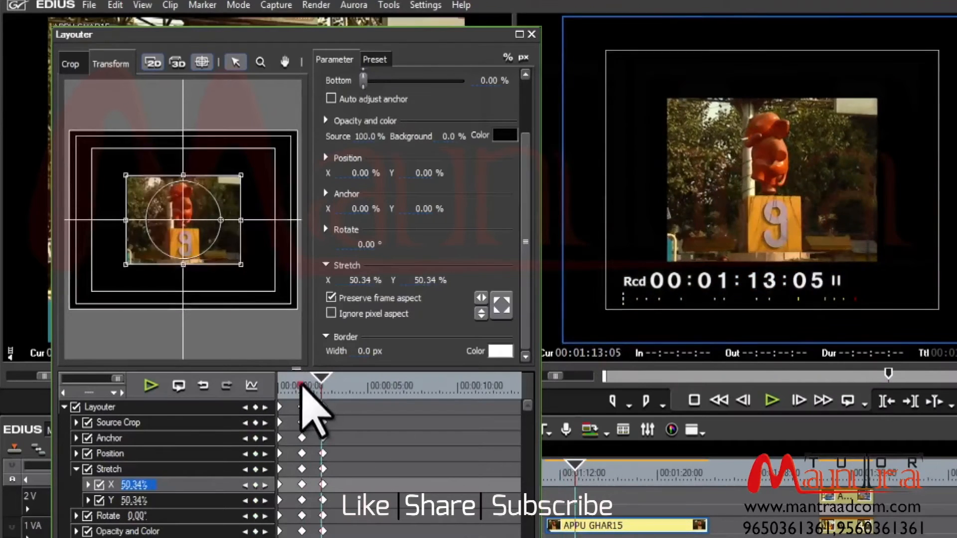
left_click(301, 387)
left_click(151, 386)
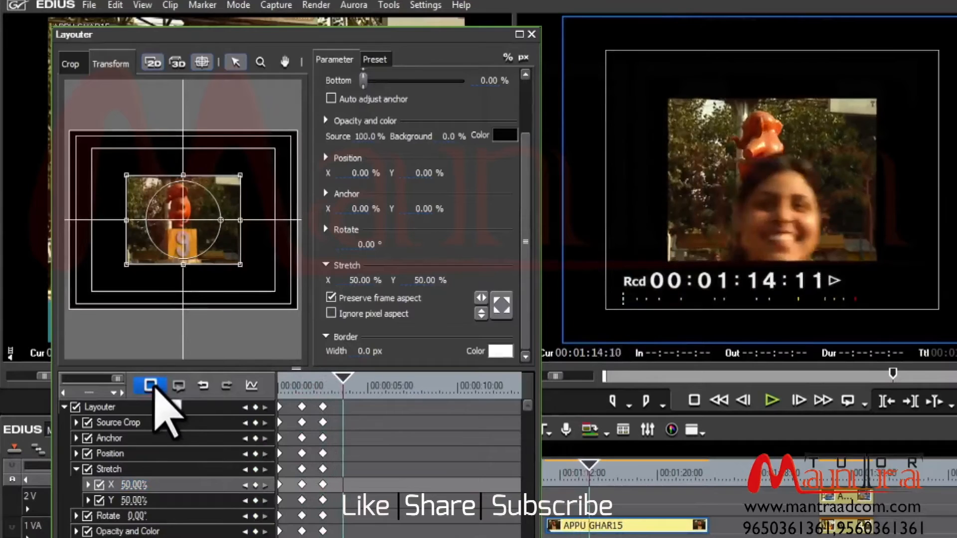
left_click(150, 385)
left_click(301, 387)
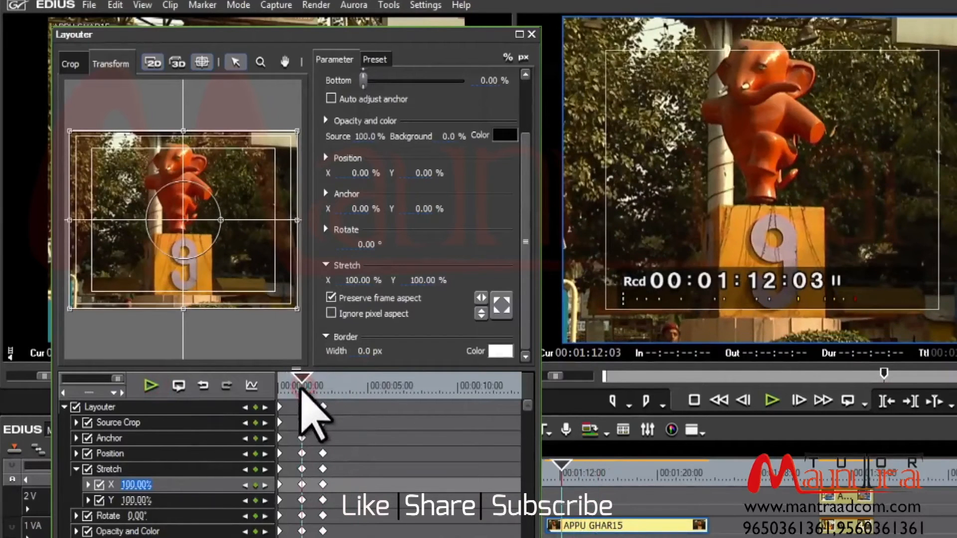
left_click(155, 387)
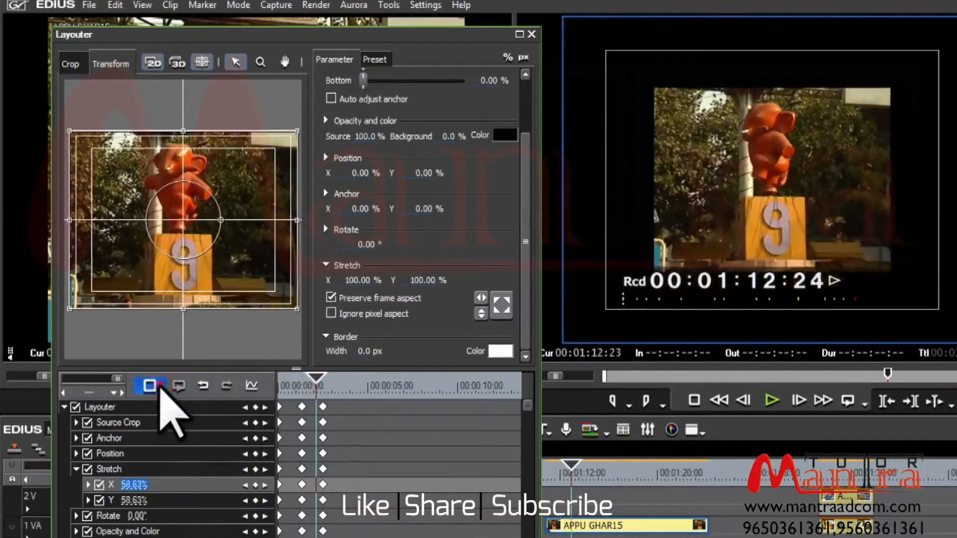
left_click(158, 387)
mouse_move(317, 382)
left_mouse_down()
mouse_move(378, 385)
mouse_move(303, 388)
left_mouse_up()
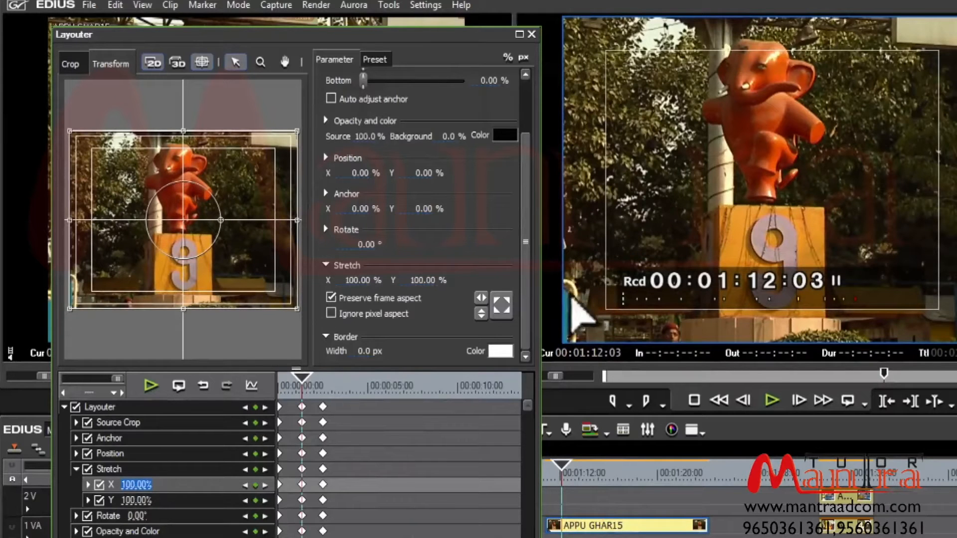
key("space")
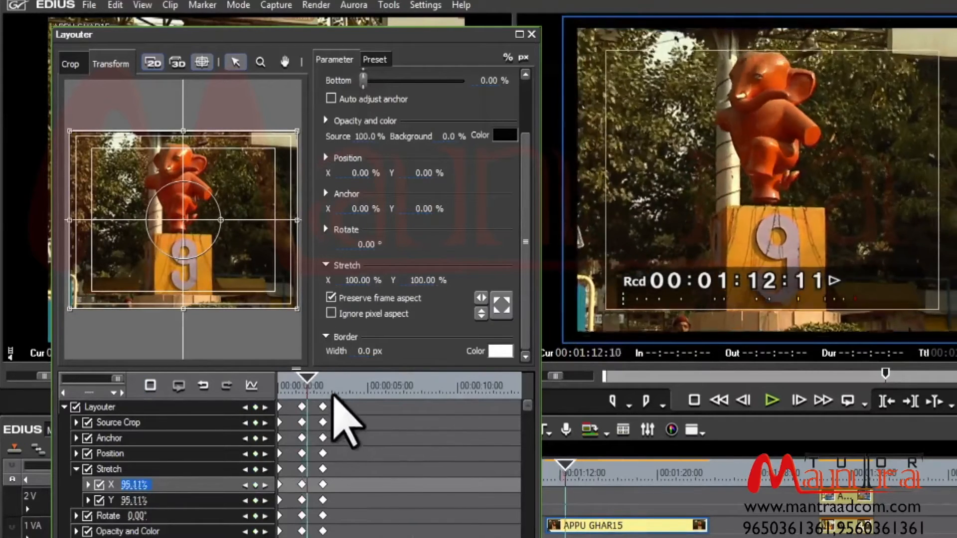
key("space")
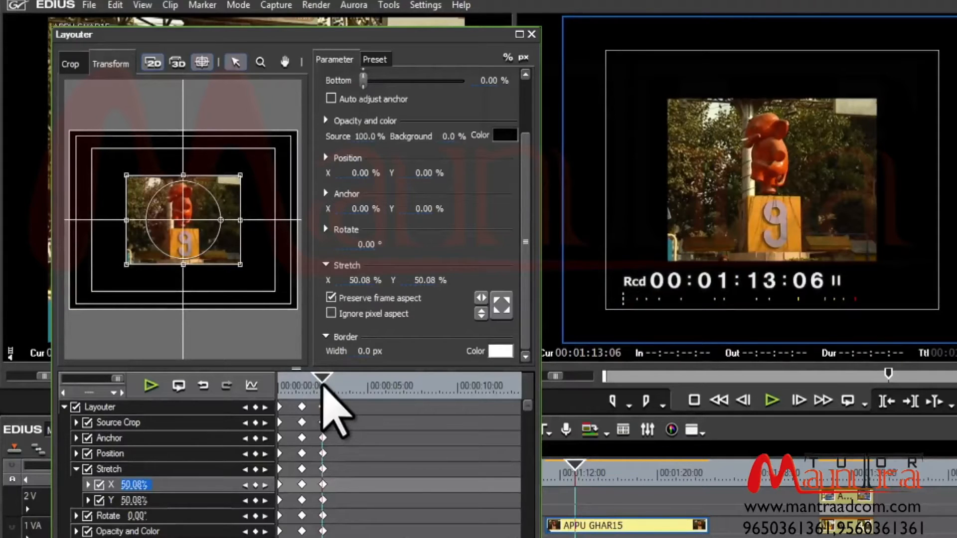
Step: Add a fourth keyframe for all Layouter parameters at timeline position 00:01:14:01 and step back to the second keyframe
left_click_drag(325, 385, 338, 386)
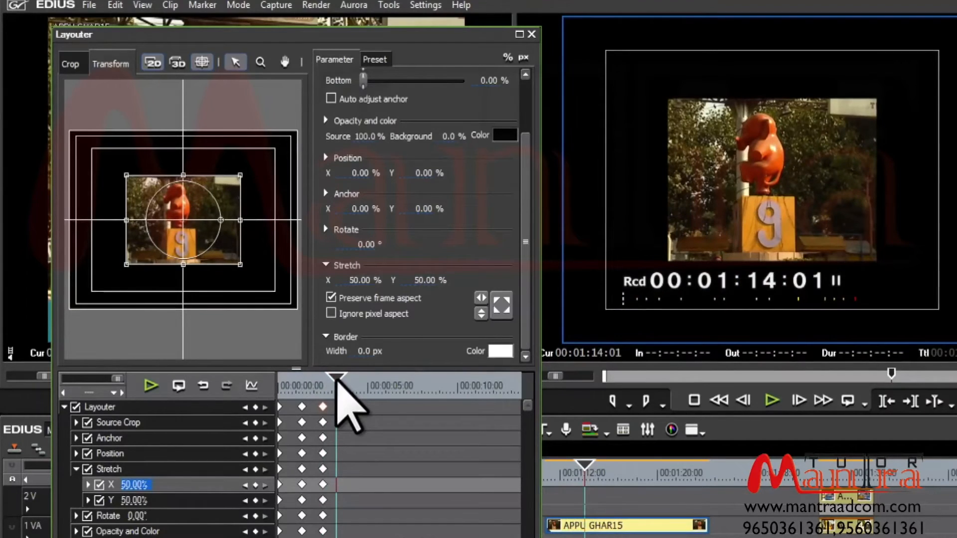
left_click(256, 406)
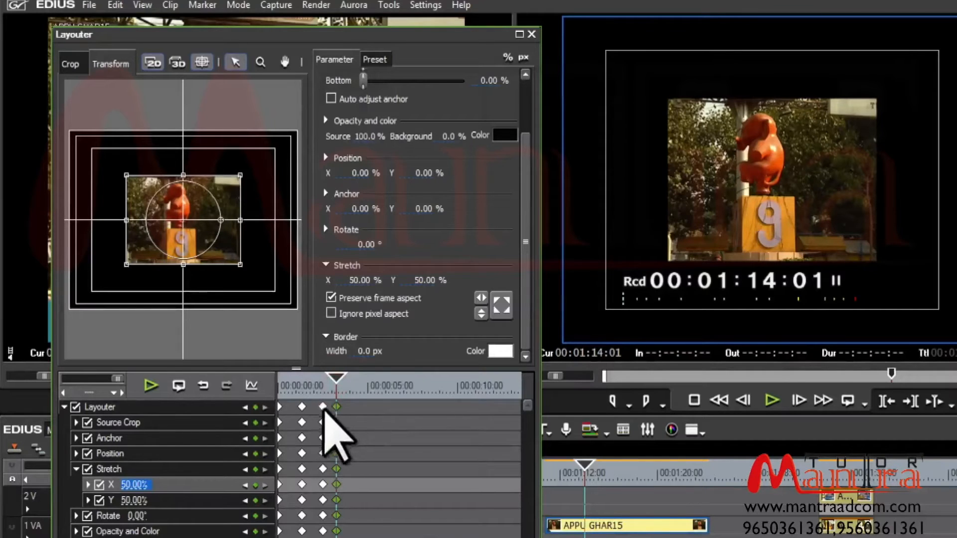
left_click(245, 423)
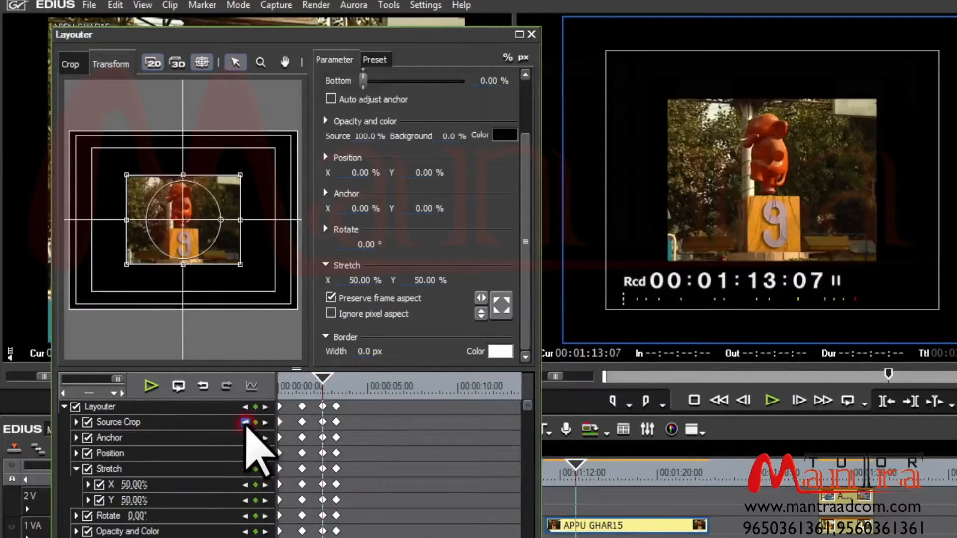
left_click(245, 423)
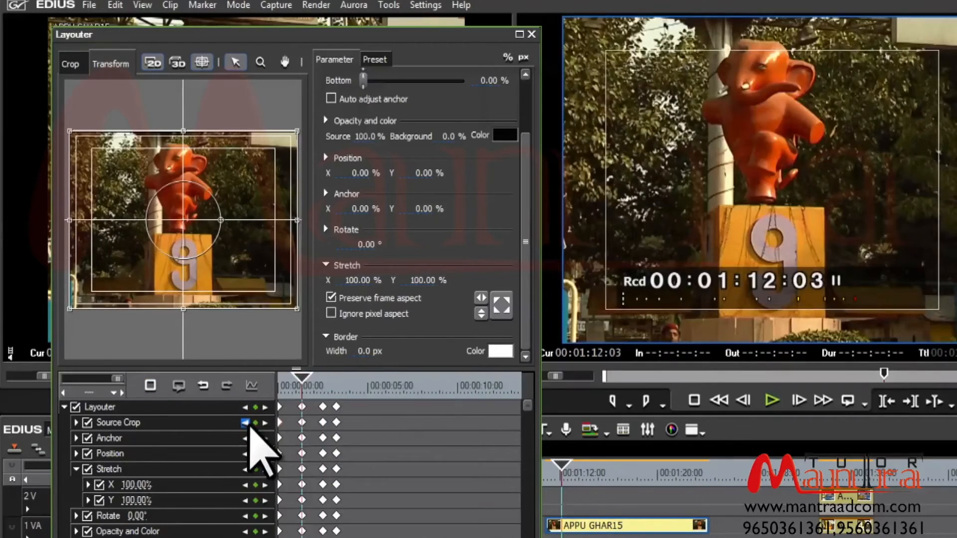
Step: Scale the picture down to about 27 % at the third keyframe and play the animation from the second keyframe
left_click(325, 380)
left_click_drag(323, 379, 336, 384)
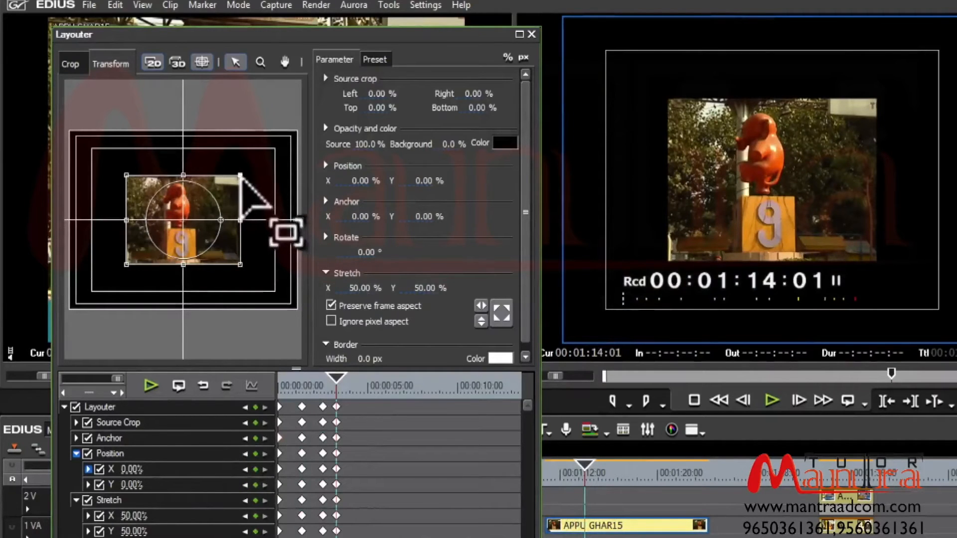
left_click(323, 385)
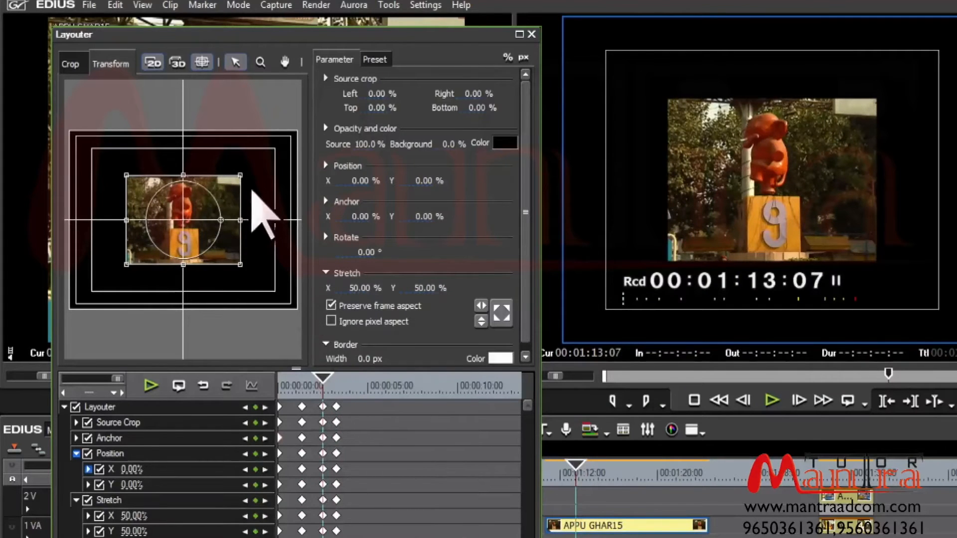
left_click_drag(238, 177, 219, 198)
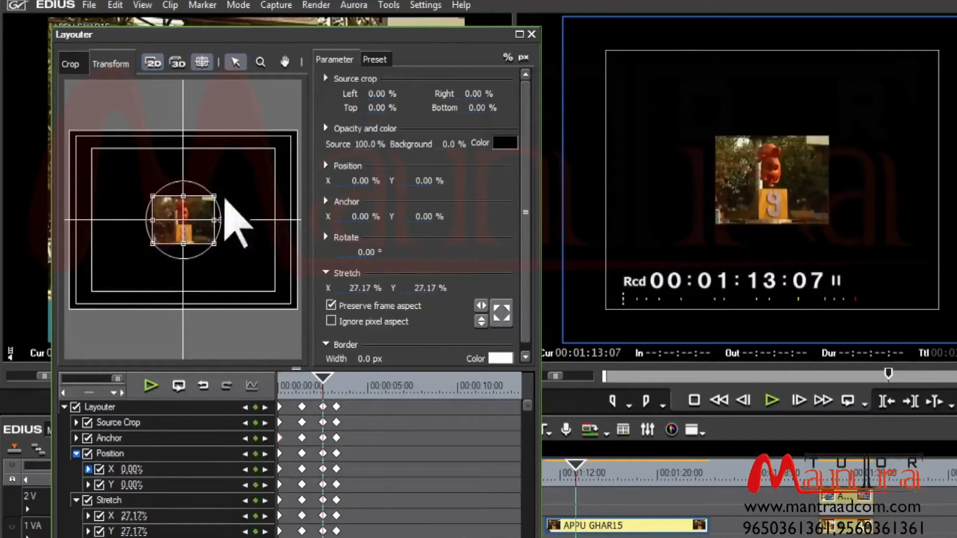
left_click(305, 385)
key("space")
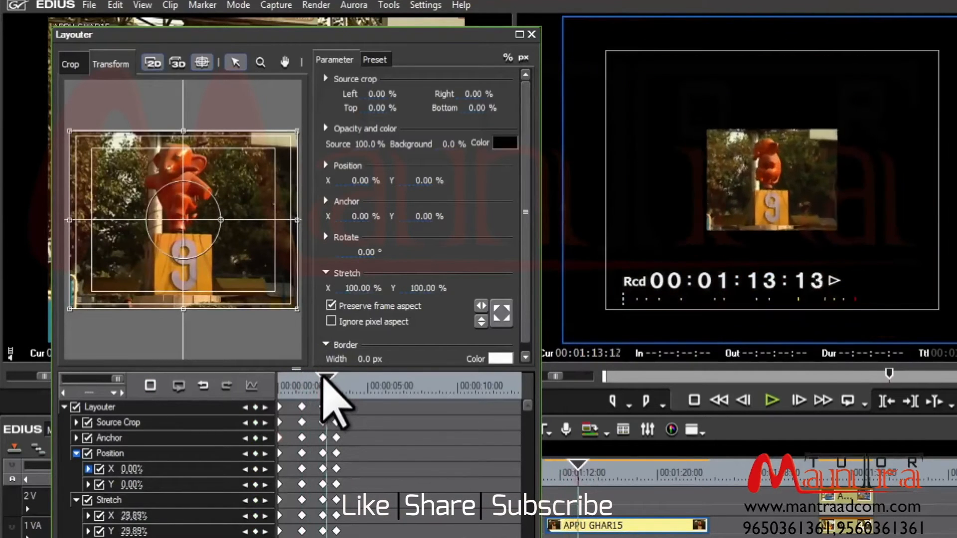
Step: Play and scrub the animation across the second, third and fourth keyframes to compare how the picture's scale changes
key("space")
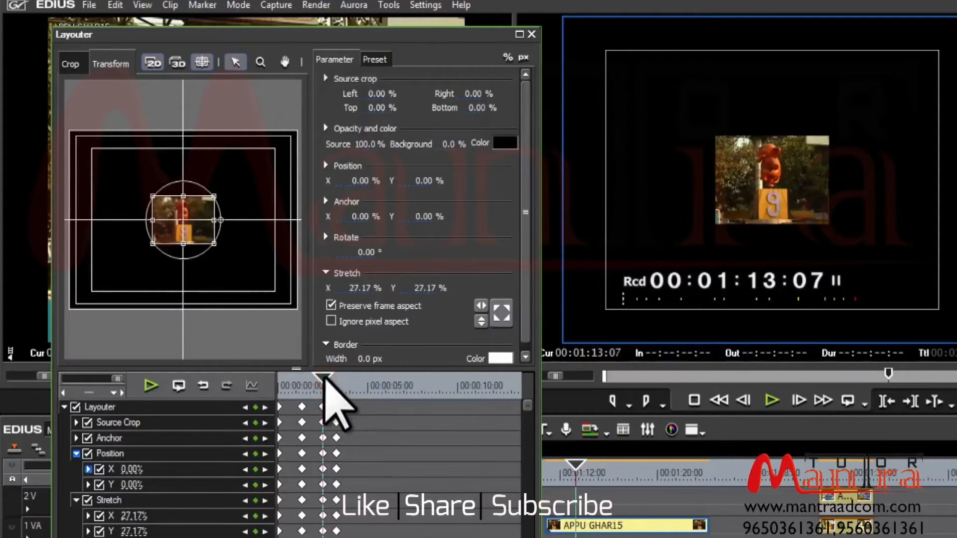
left_click_drag(324, 383, 334, 383)
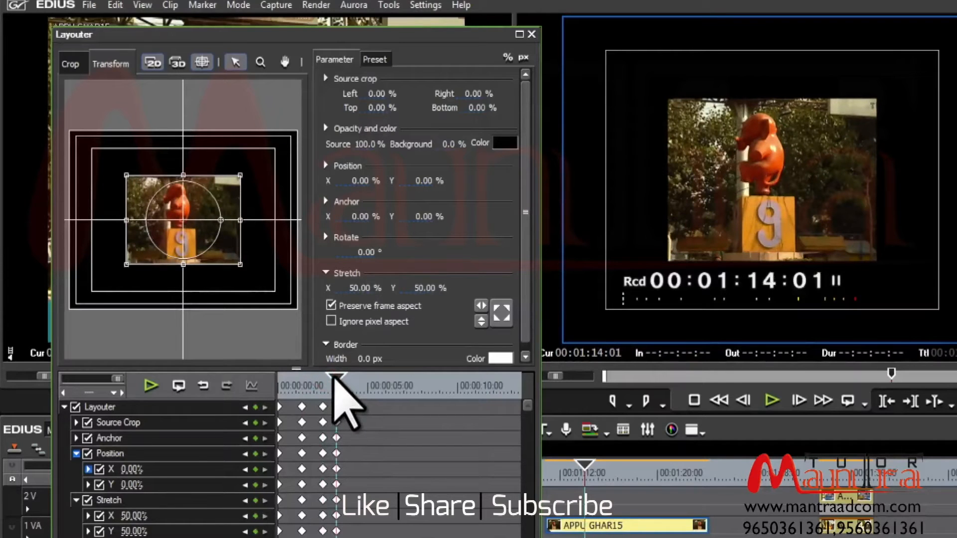
left_click_drag(333, 381, 323, 382)
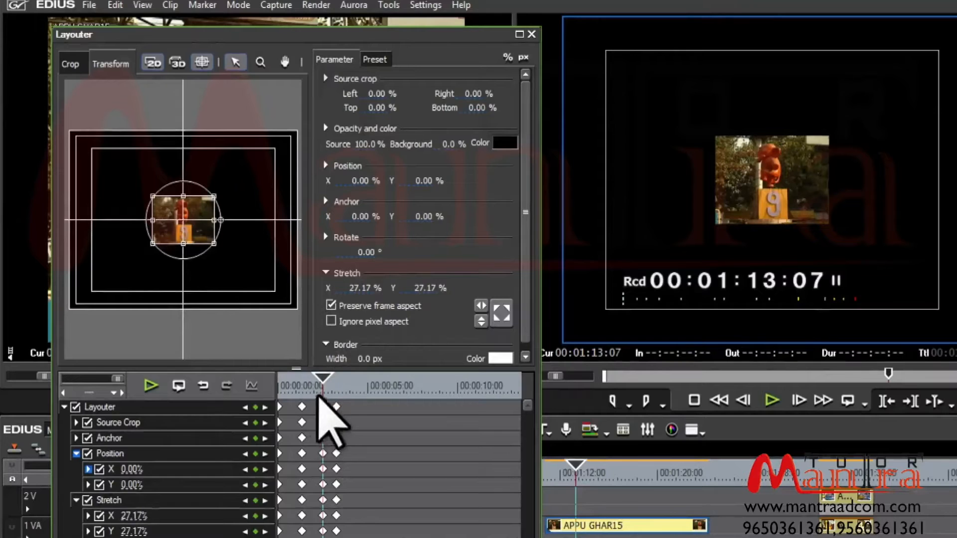
left_click(302, 387)
left_click_drag(302, 387, 322, 384)
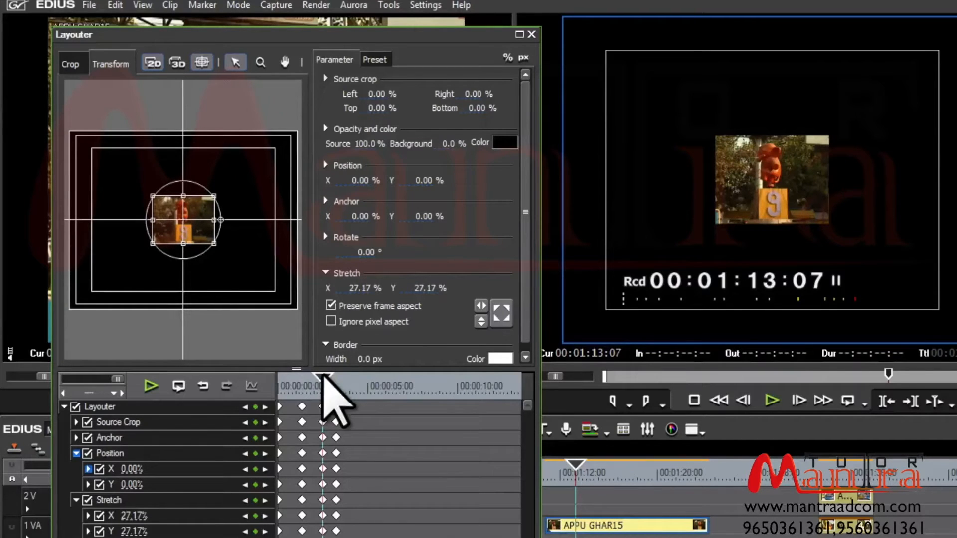
left_click_drag(323, 377, 337, 321)
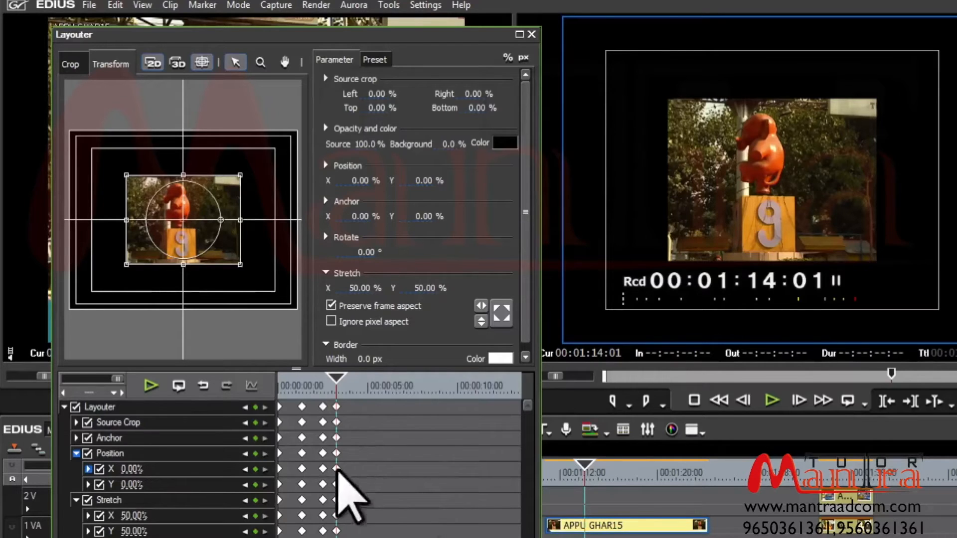
Step: Copy the third keyframe's Stretch value of 27.17 % to timeline position 00:01:14:00 and play back the section
left_click(323, 407)
left_click(347, 290)
key("ctrl+c")
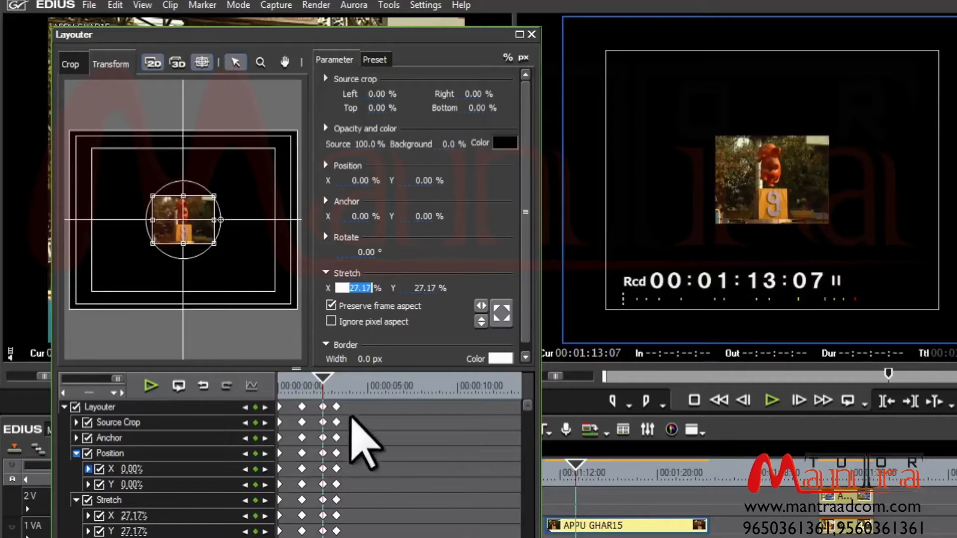
left_click(337, 386)
left_click(354, 287)
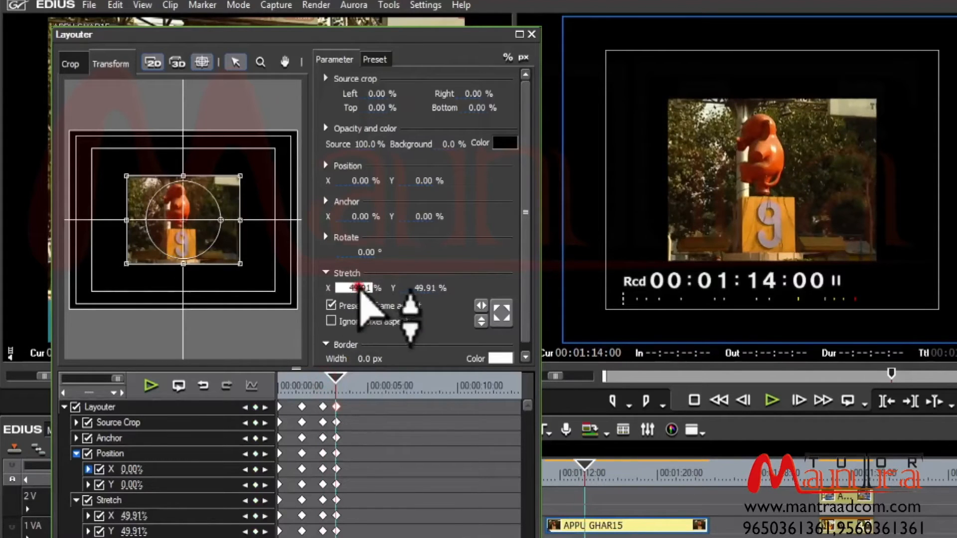
key("ctrl+v")
left_click(344, 288)
mouse_move(333, 385)
left_mouse_down()
mouse_move(322, 387)
mouse_move(328, 379)
left_mouse_up()
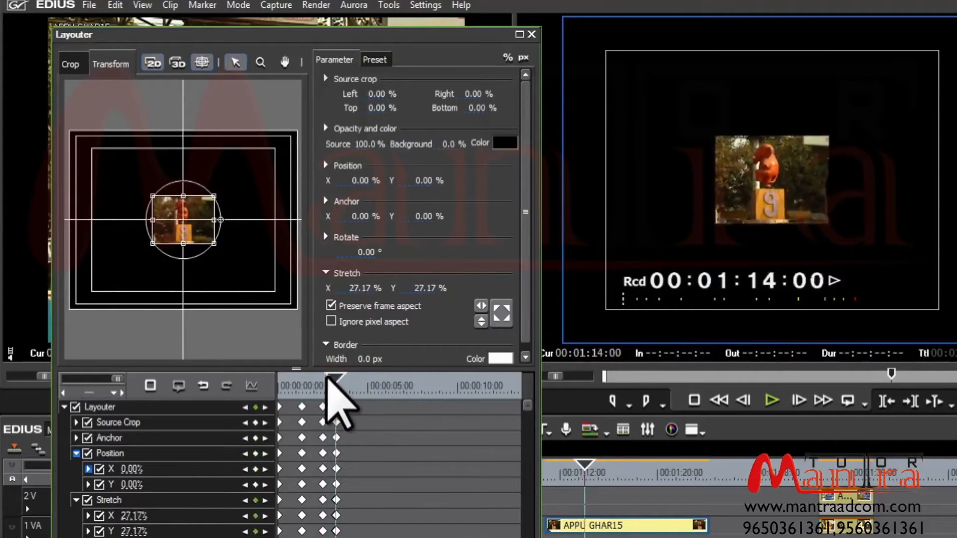
key("space")
Step: Shift the fourth keyframe to 00:01:14:20, move the third keyframe beyond it, and play the animation across both
mouse_move(322, 385)
left_mouse_down()
mouse_move(288, 384)
mouse_move(330, 385)
mouse_move(315, 386)
left_mouse_up()
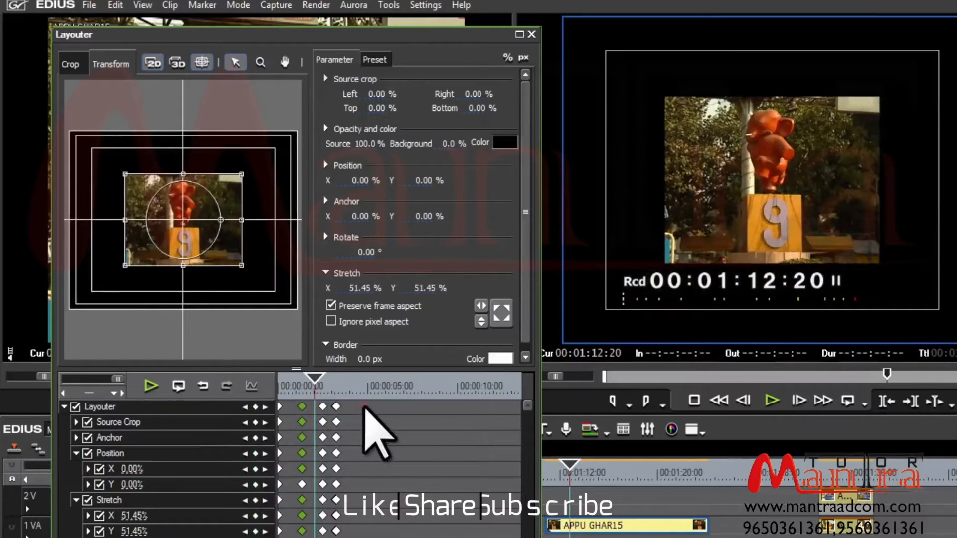
left_click(337, 407)
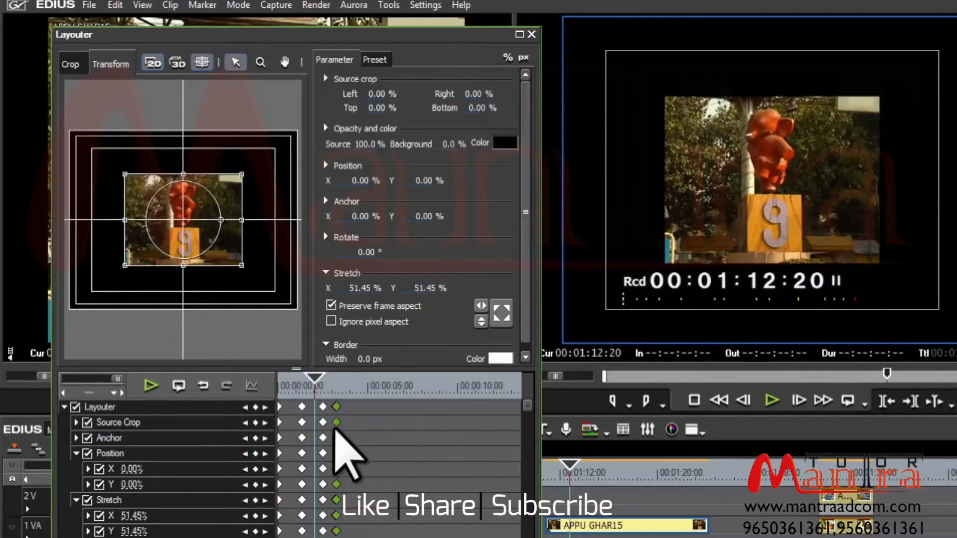
left_click_drag(334, 423, 347, 423)
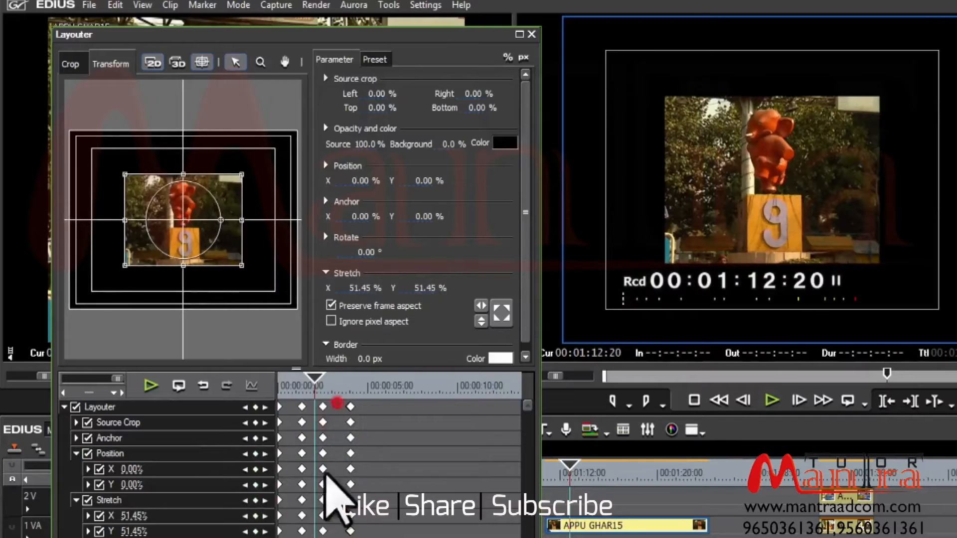
left_click(324, 406)
left_click_drag(322, 453, 377, 454)
mouse_move(348, 390)
left_mouse_down()
mouse_move(380, 389)
mouse_move(350, 390)
left_mouse_up()
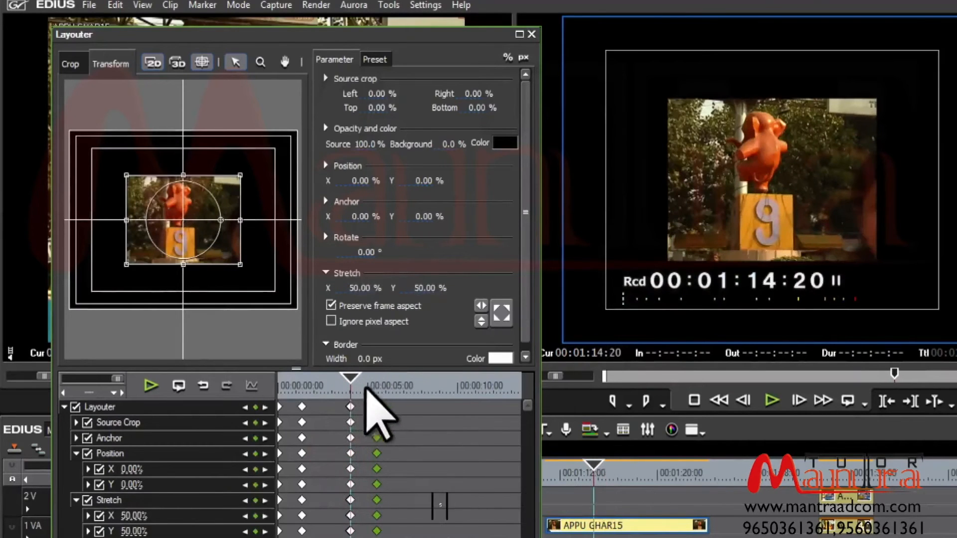
key("space")
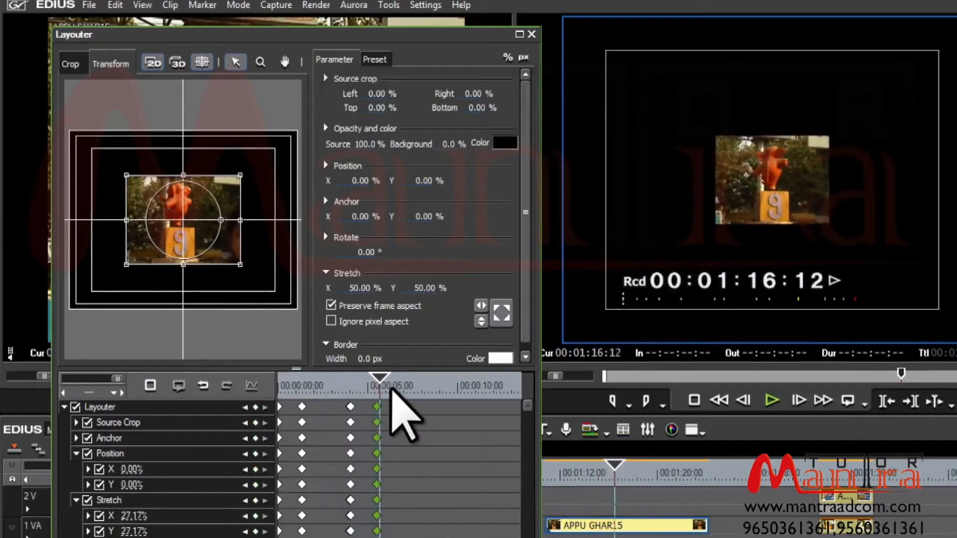
Step: Move the 27.17 % keyframe back to timeline position 00:01:13:11 and shift the 50 % keyframe after it slightly earlier
left_click_drag(380, 388, 312, 386)
left_click_drag(375, 406, 326, 407)
left_click_drag(384, 387, 357, 387)
left_click_drag(383, 420, 356, 444)
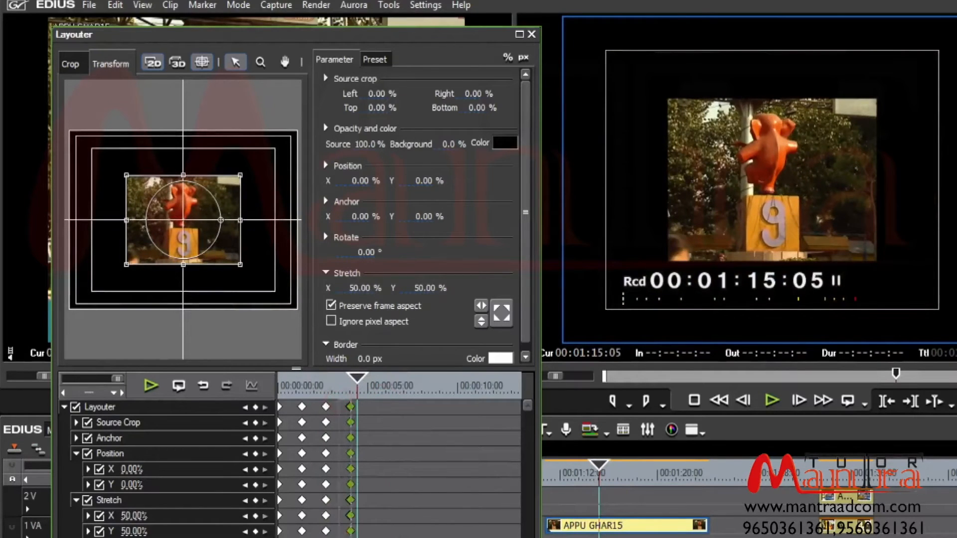
mouse_move(355, 516)
left_mouse_down()
mouse_move(367, 514)
mouse_move(341, 517)
left_mouse_up()
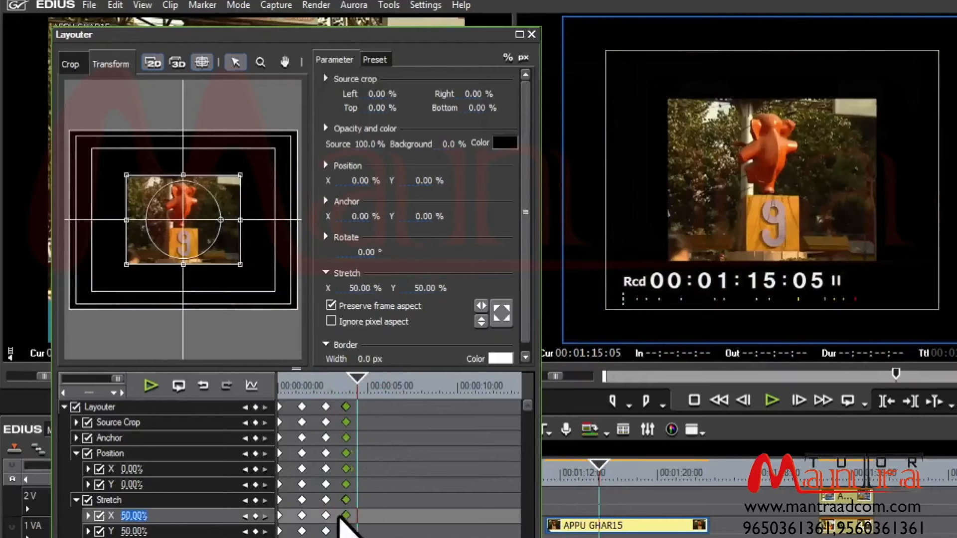
Step: Delete the fourth keyframe from all Layouter parameters and return to the second keyframe at 00:01:12:03
left_click(382, 411)
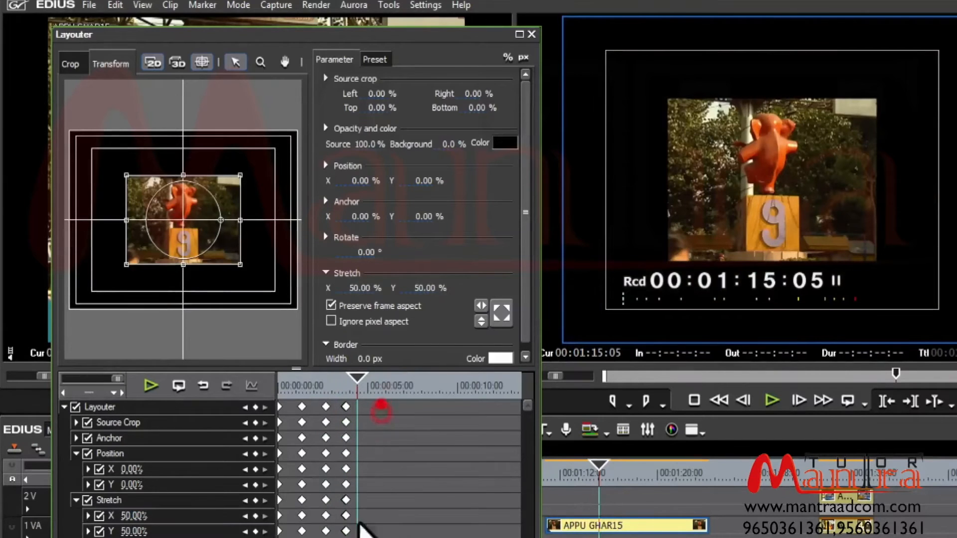
key("Delete")
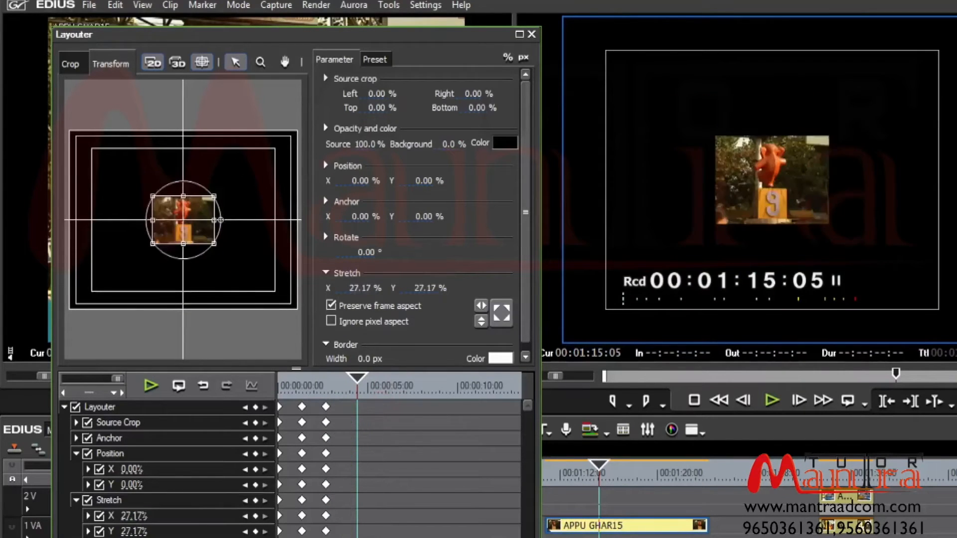
left_click_drag(329, 387, 303, 386)
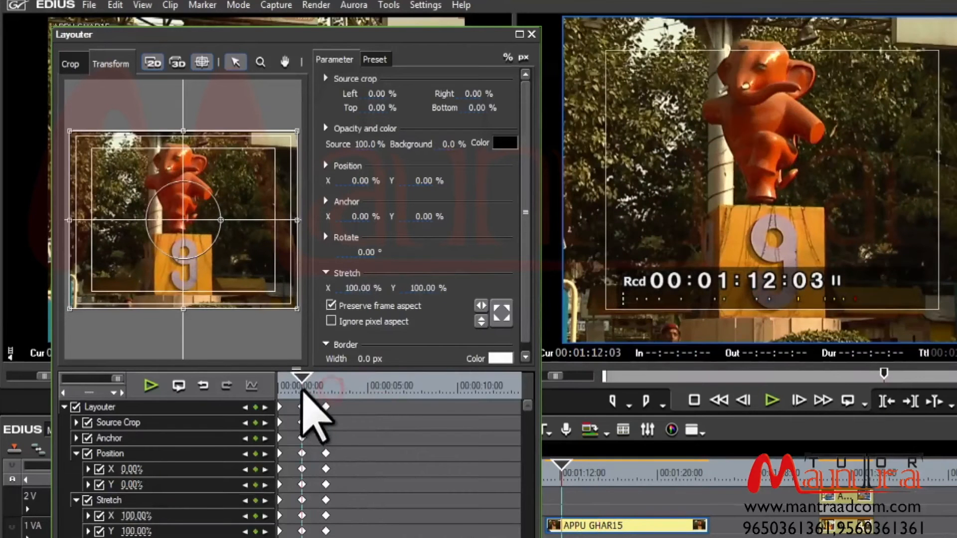
left_click(342, 405)
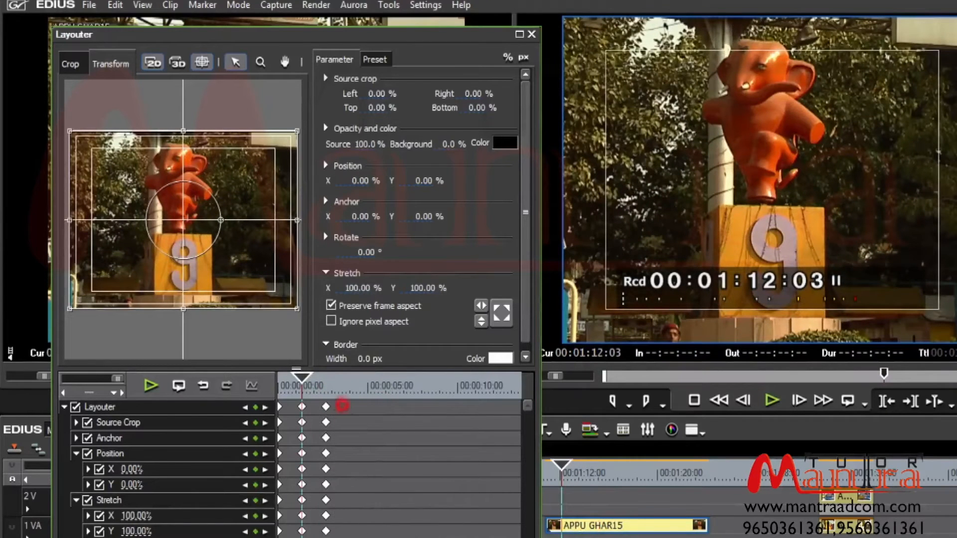
Step: Cut the third keyframe from all Layouter parameters and undo the cut
right_click(327, 454)
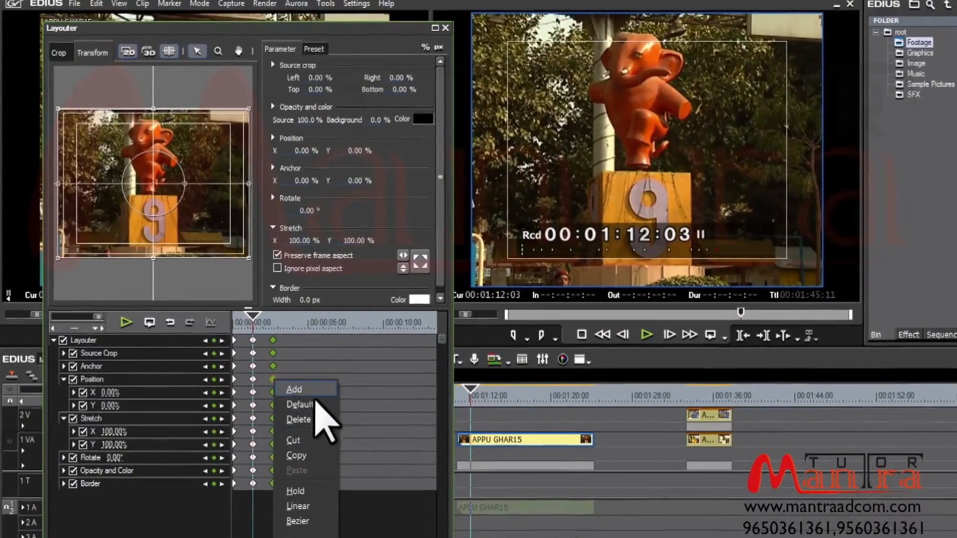
left_click(307, 440)
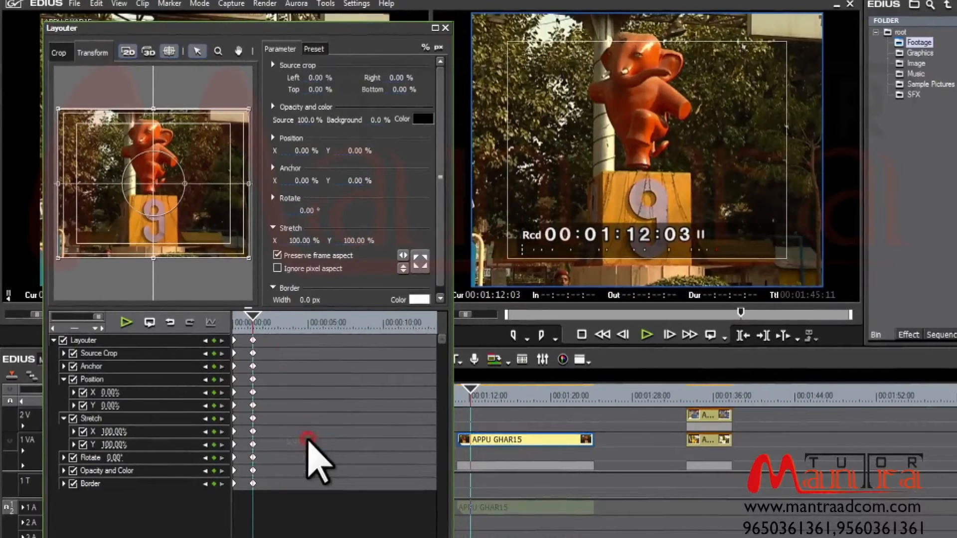
key("ctrl+z")
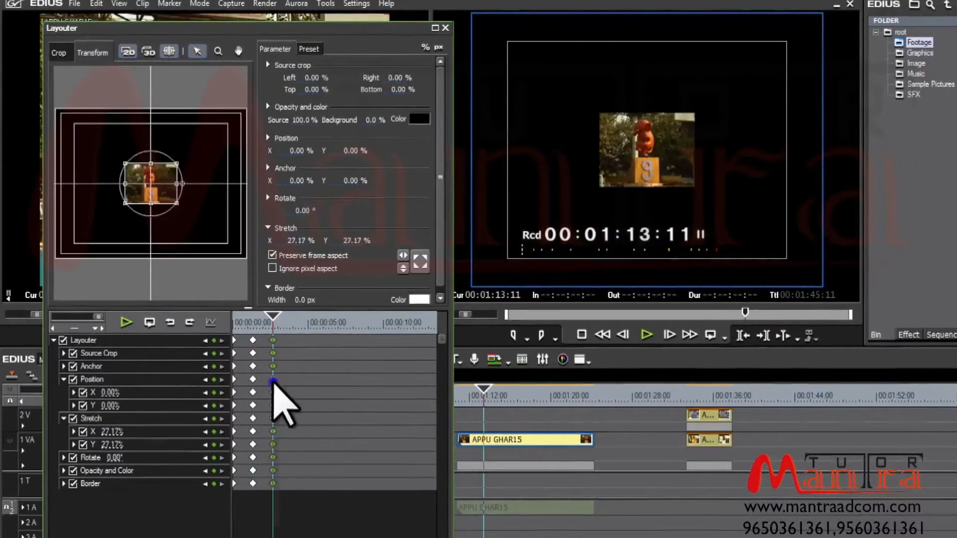
Step: Select all the keyframes of the Layouter parameters and move the playhead to timeline position 00:01:14:13
right_click(274, 388)
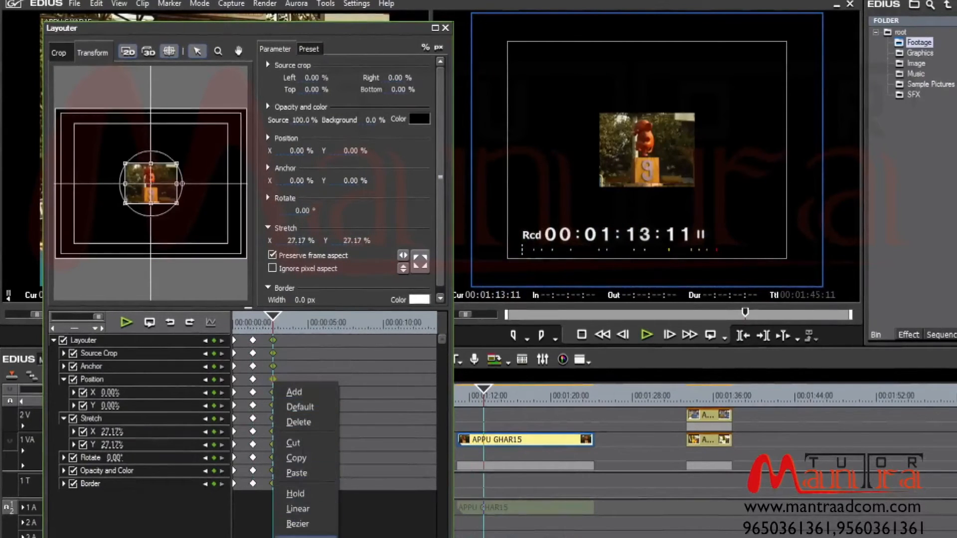
left_click(296, 536)
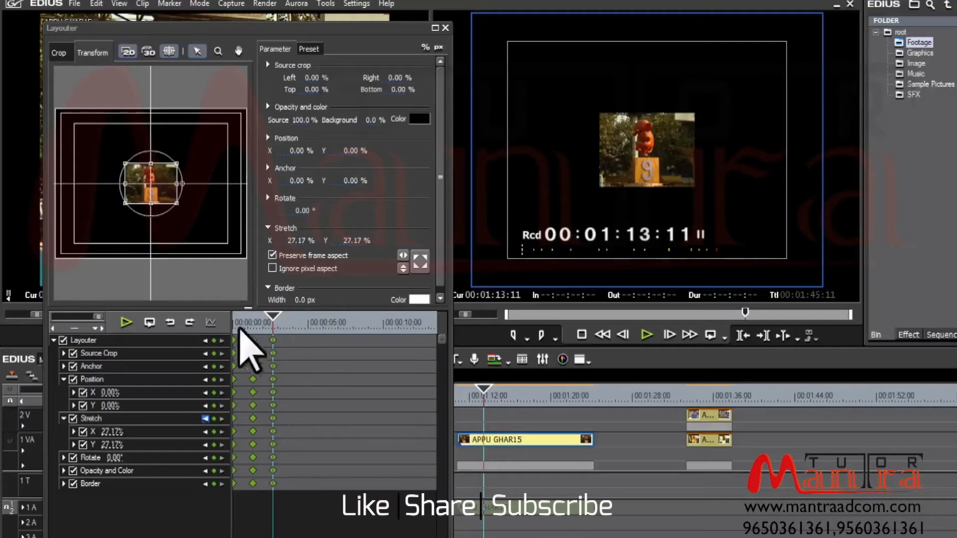
left_click_drag(257, 323, 289, 328)
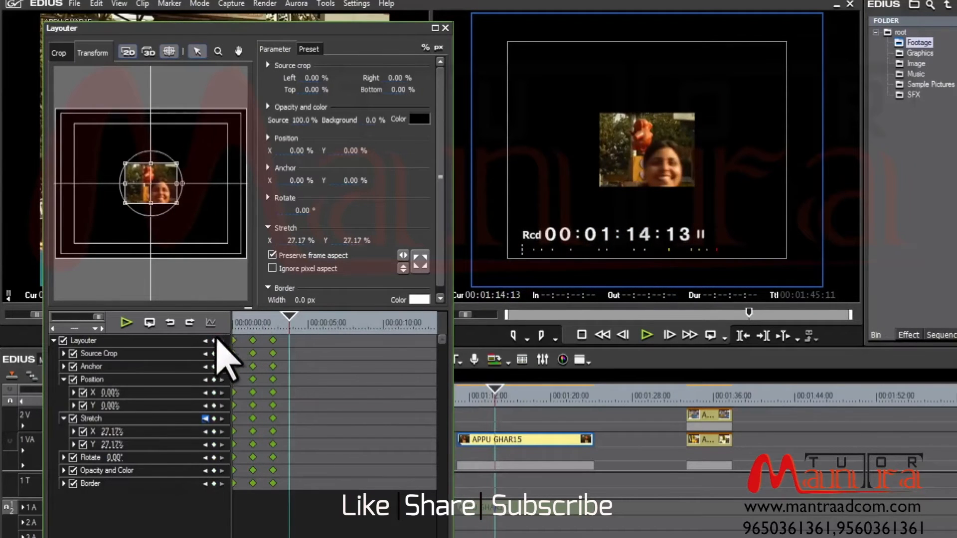
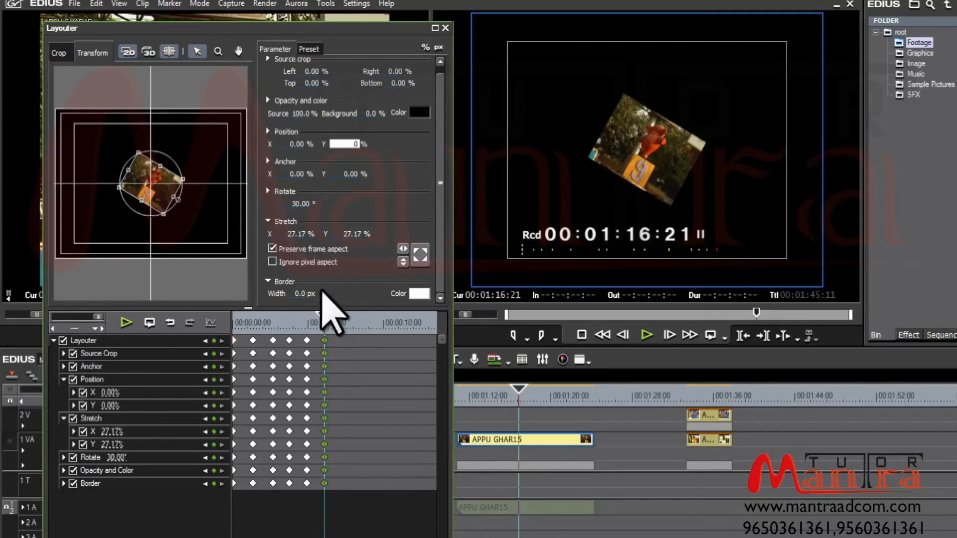
Step: Set the Stretch to 50 % at the sixth keyframe, at 00:01:16:21, and play the animation from the fifth keyframe
left_click(296, 234)
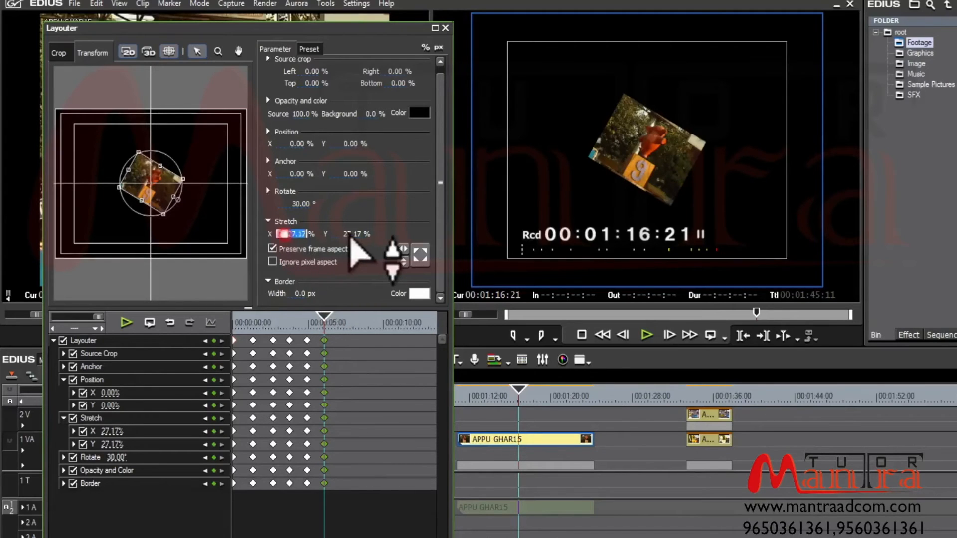
type("50")
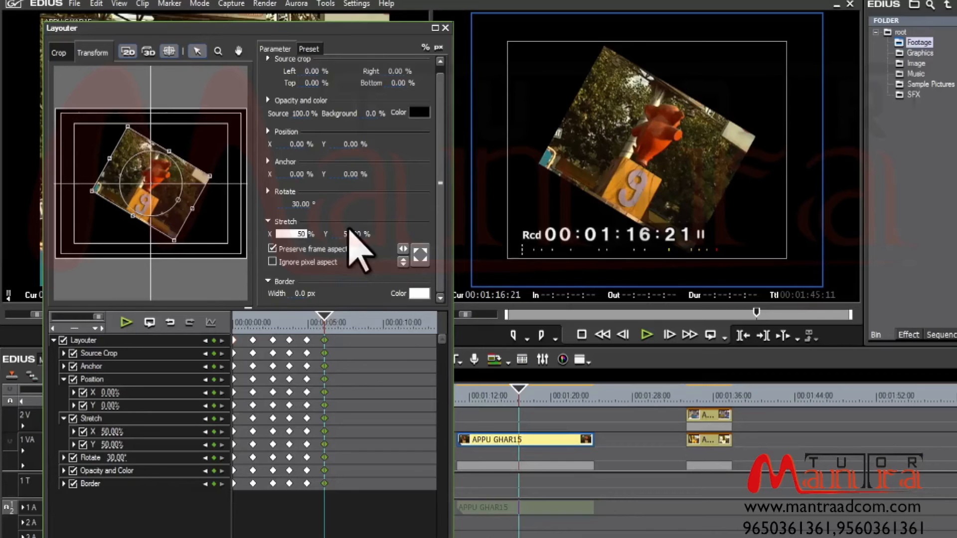
left_click(305, 327)
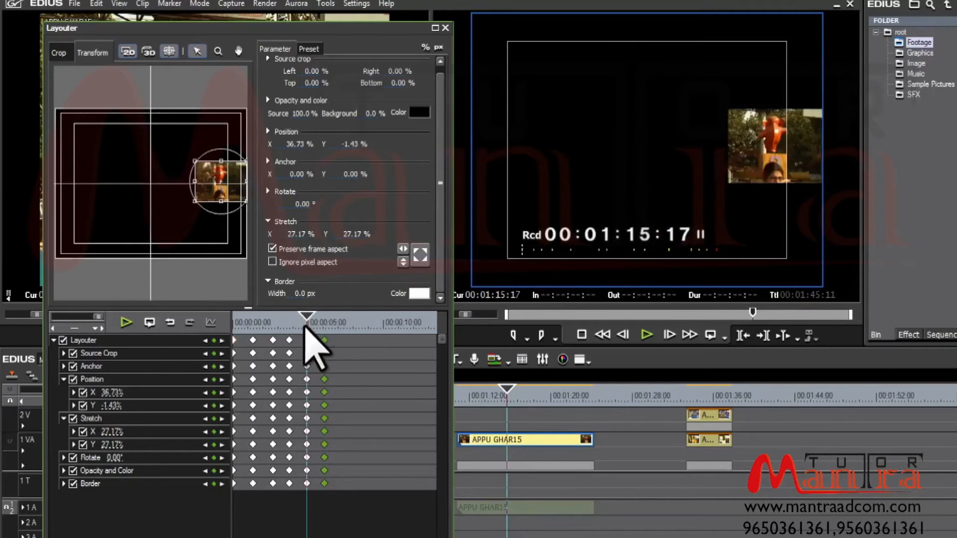
left_click_drag(319, 321, 309, 316)
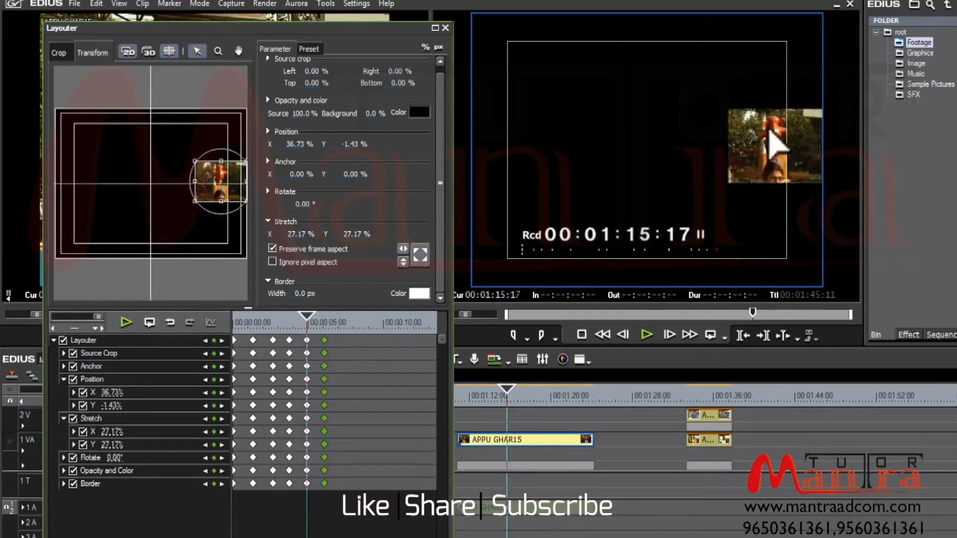
key("space")
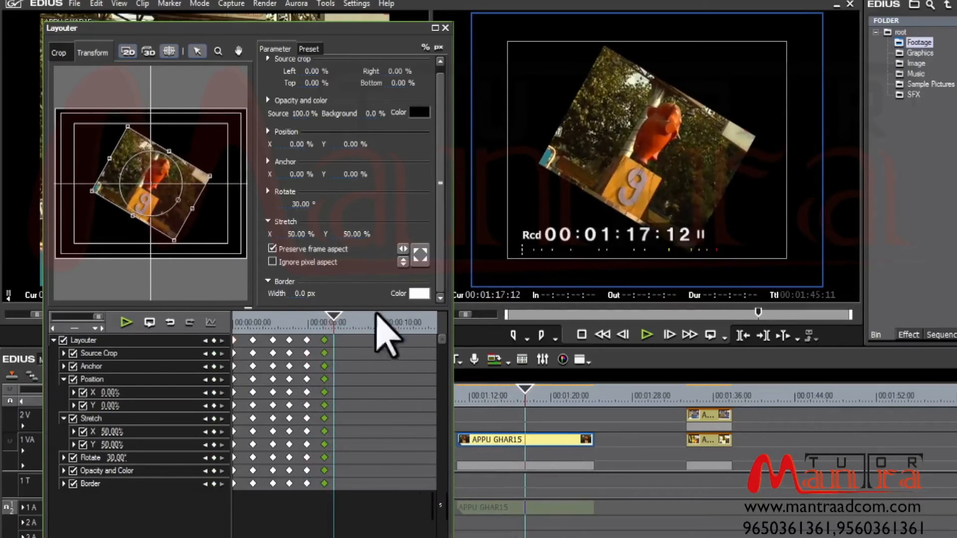
Step: Replay and scrub the section between the fifth and sixth keyframes to check the combined move, rotation and enlargement
left_click(308, 325)
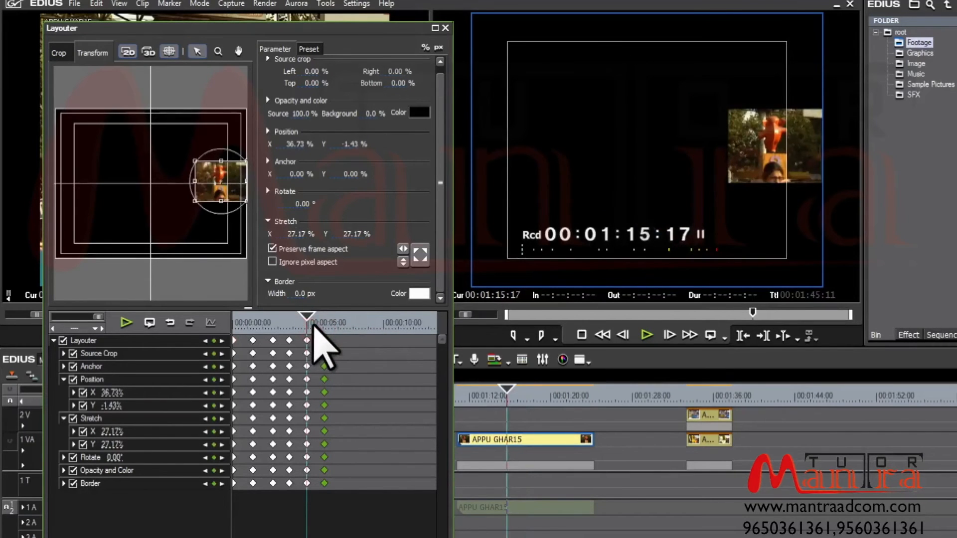
left_click_drag(308, 323, 325, 323)
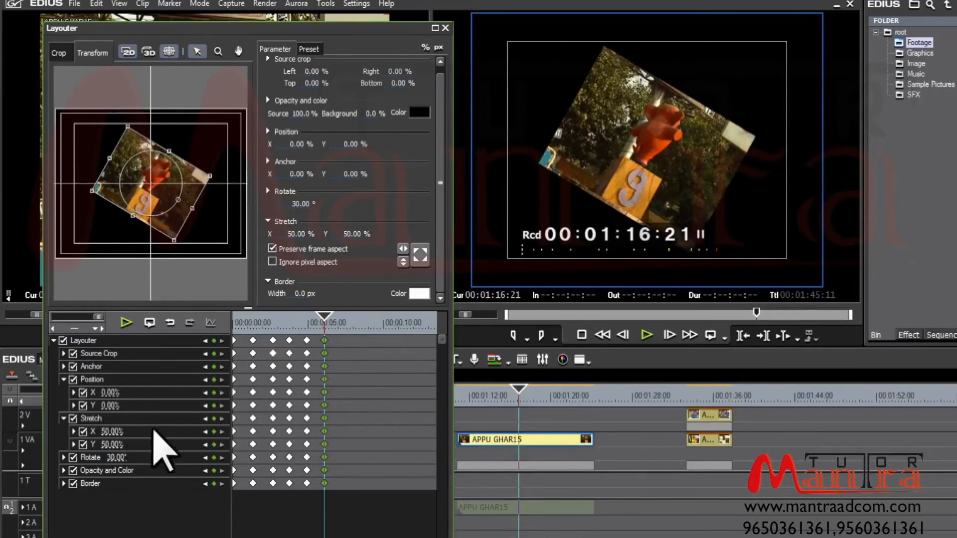
left_click(310, 324)
key("space")
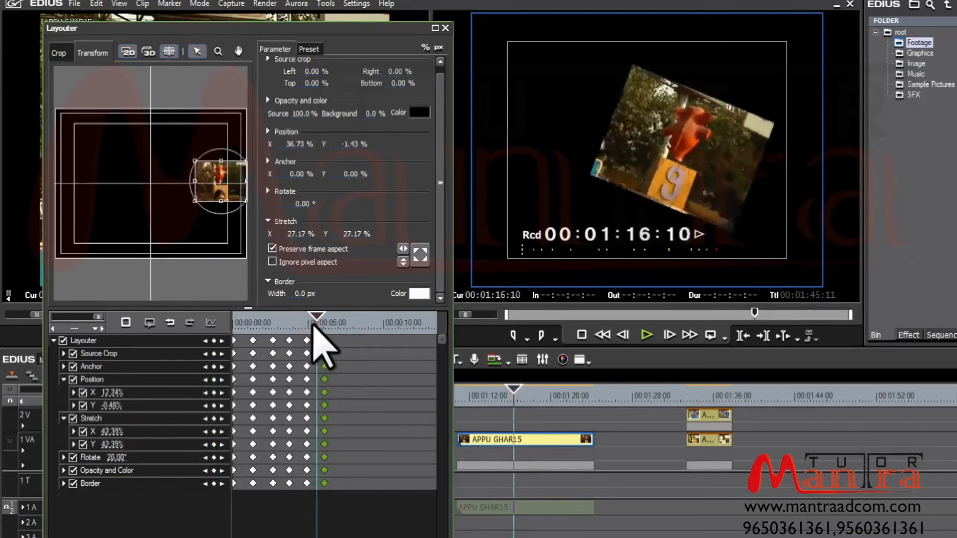
key("space")
left_click_drag(306, 321, 324, 324)
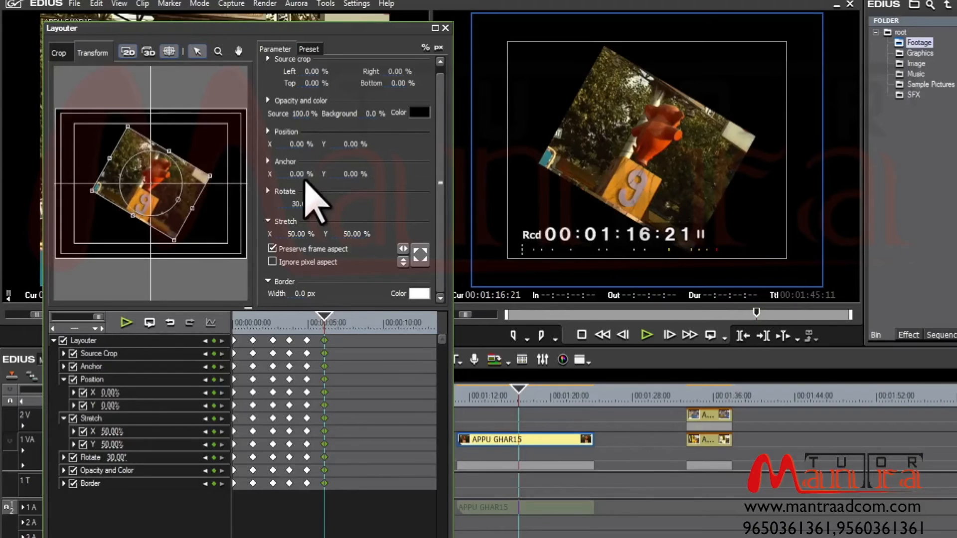
Step: Add a seventh keyframe for all Layouter parameters at 00:01:18:01, with Position X about 0.33 %, Y about 2.19 % and Rotate about 31.20°
left_click_drag(324, 318, 343, 321)
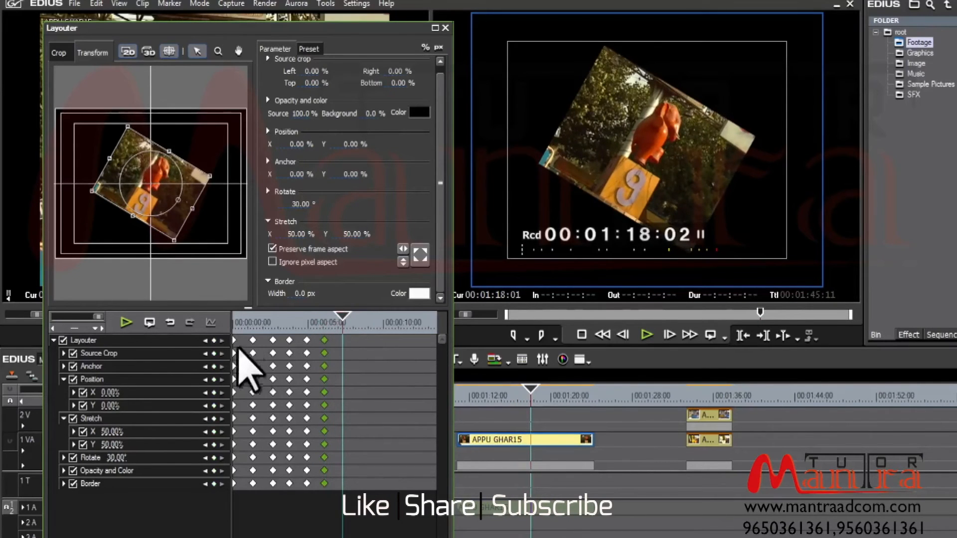
left_click(213, 340)
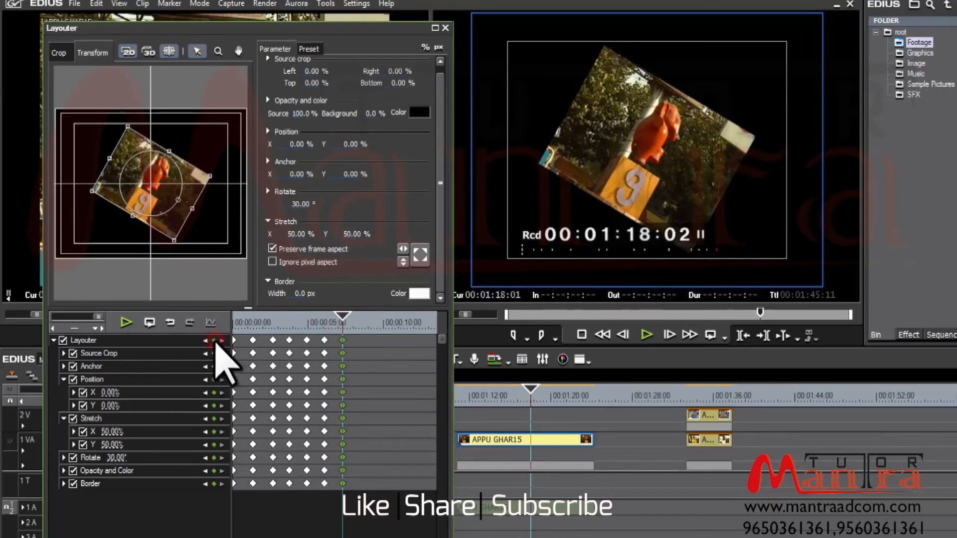
left_click_drag(179, 197, 178, 201)
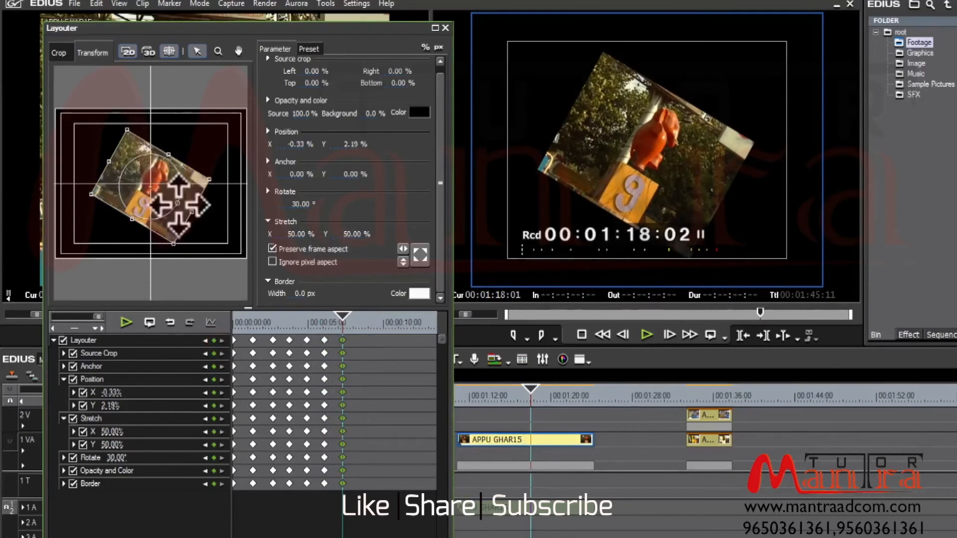
mouse_move(182, 201)
left_mouse_down()
mouse_move(186, 160)
mouse_move(193, 231)
mouse_move(185, 209)
left_mouse_up()
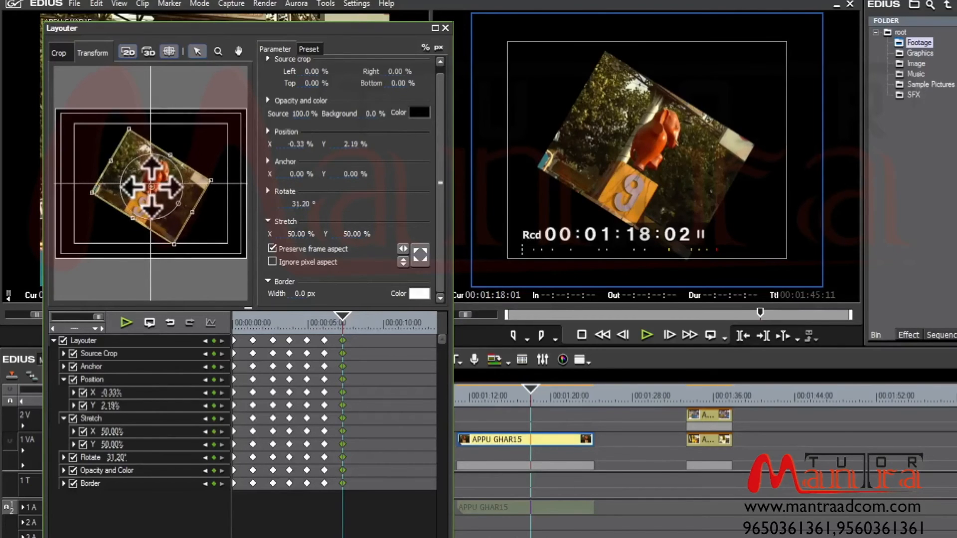
left_click_drag(151, 187, 153, 188)
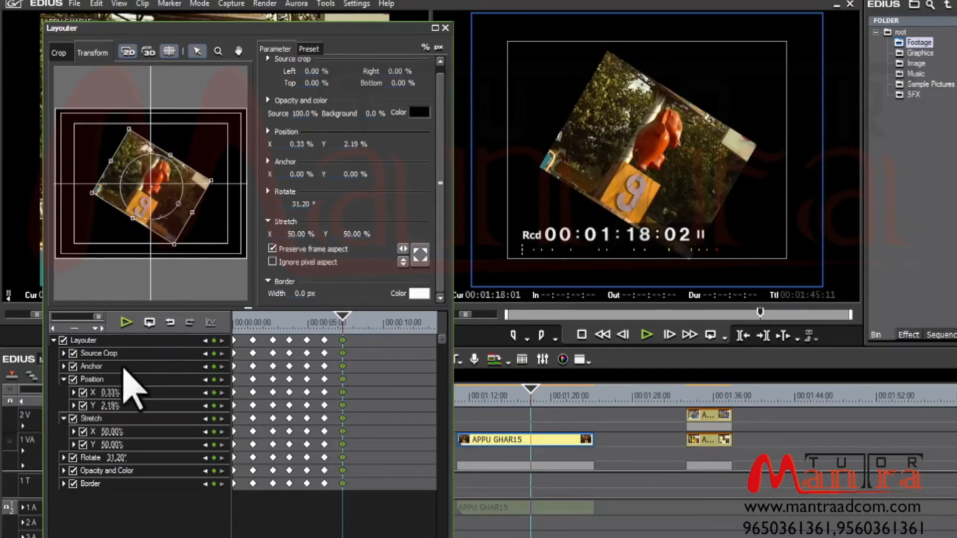
Step: Expand the Anchor parameter and set its X value to 0 at the seventh keyframe
left_click(61, 367)
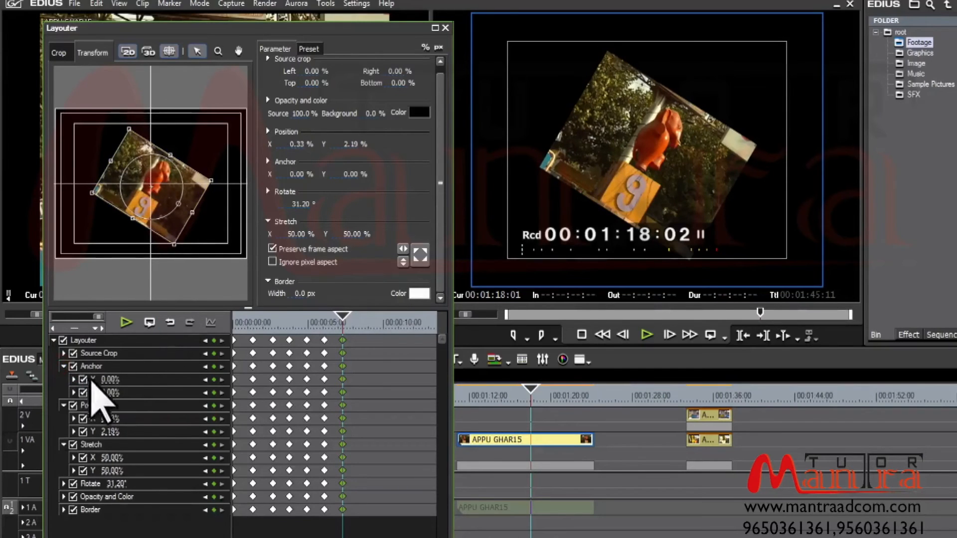
double_click(111, 380)
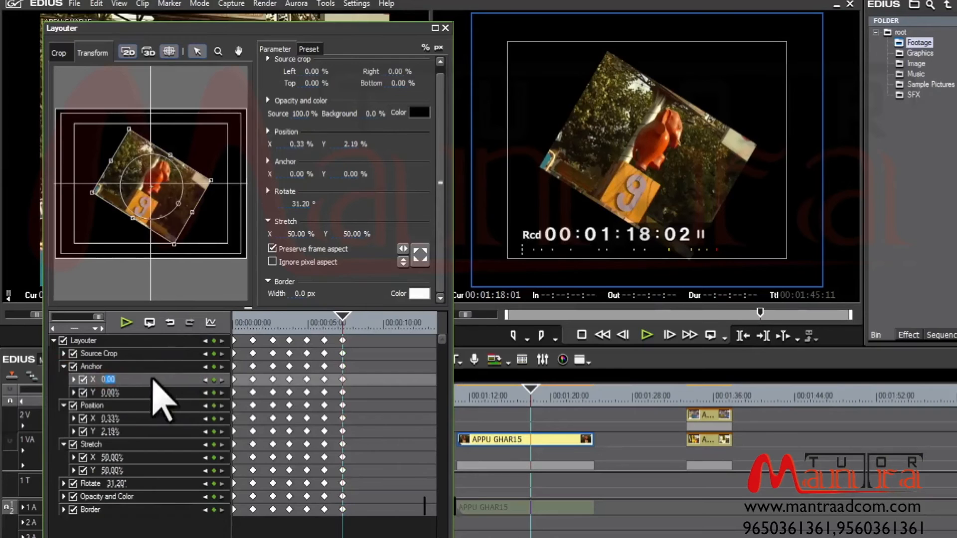
type("2.01")
key("Return")
type("0")
key("Return")
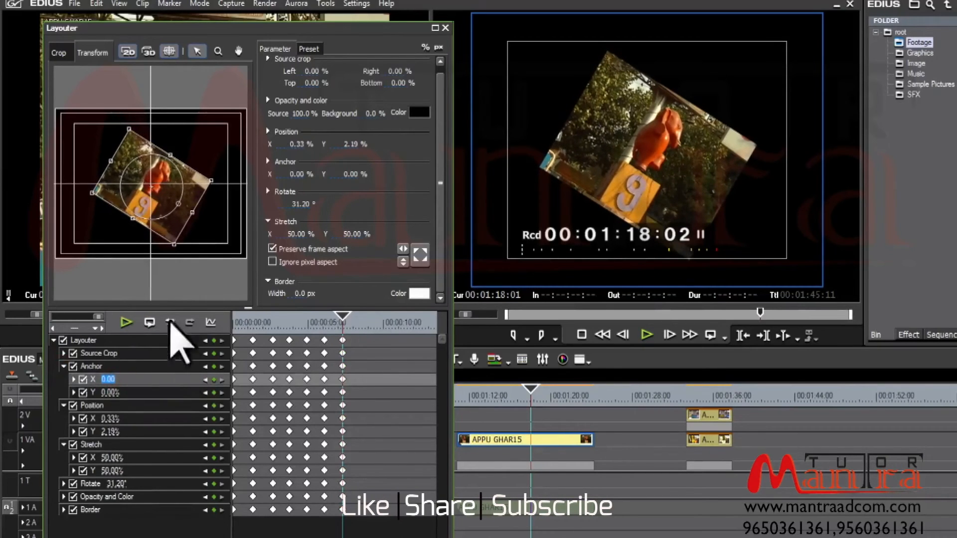
Step: Try Anchor X values of about 11 % and 20 % at the seventh keyframe
left_click_drag(298, 176, 472, 129)
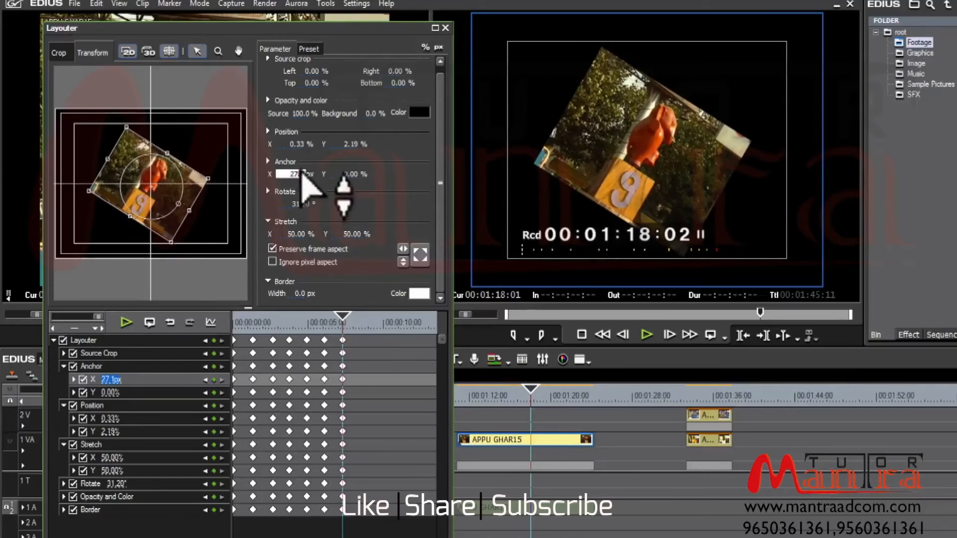
left_click_drag(301, 175, 295, 133)
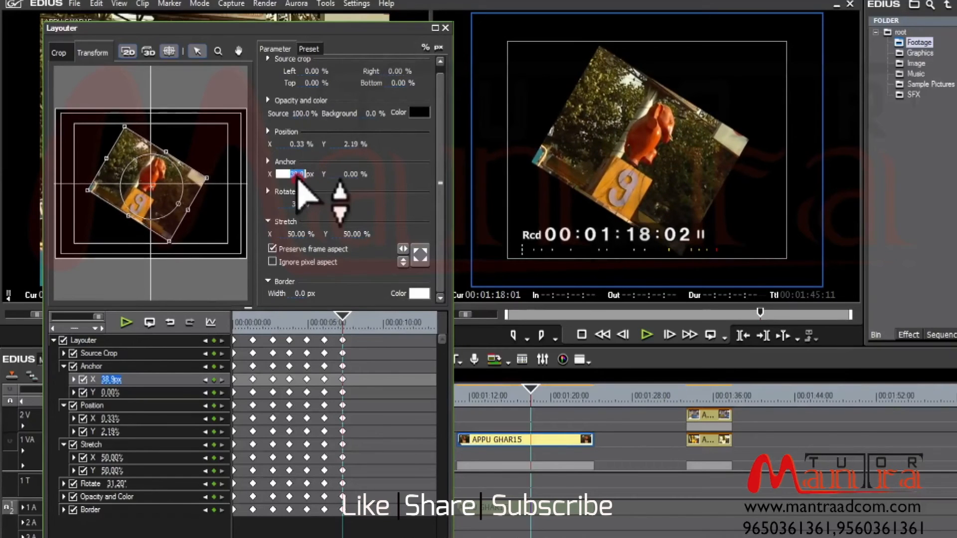
left_click_drag(301, 178, 347, 62)
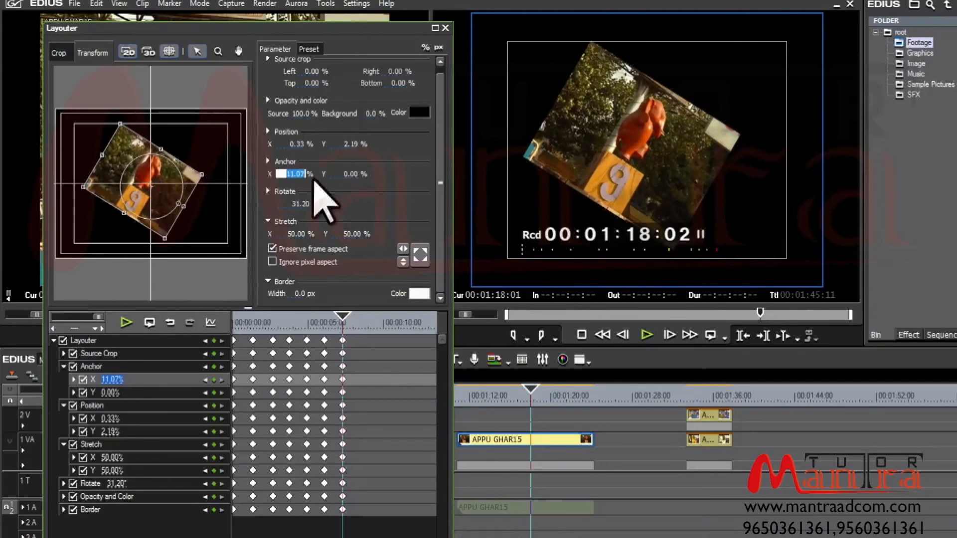
type("20")
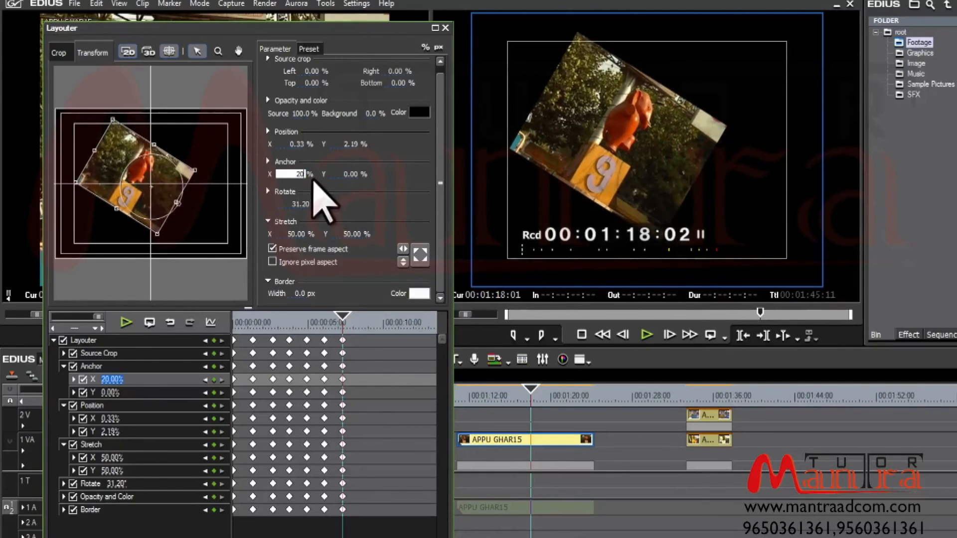
Step: Set the Anchor to X 50 % and Y -50 % at the seventh keyframe
double_click(298, 174)
type("50")
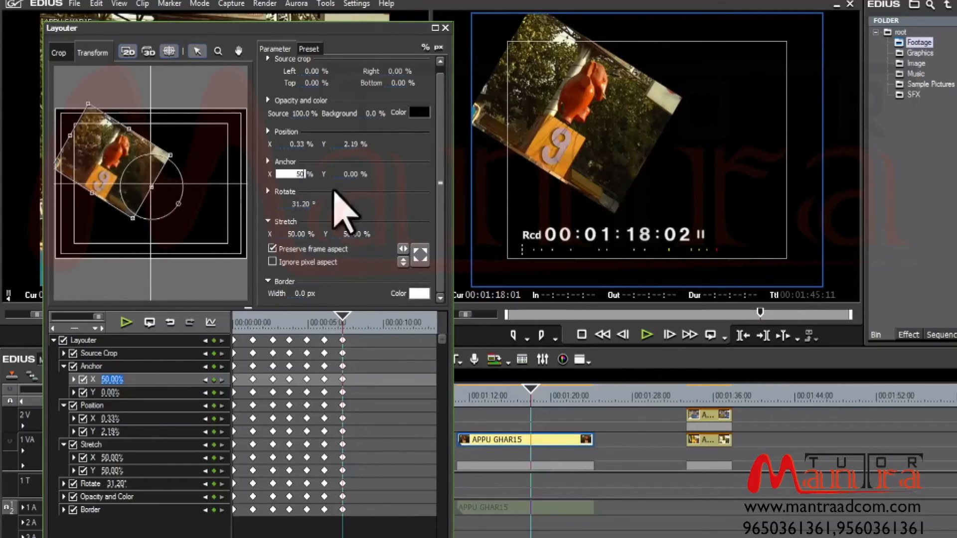
key("Tab")
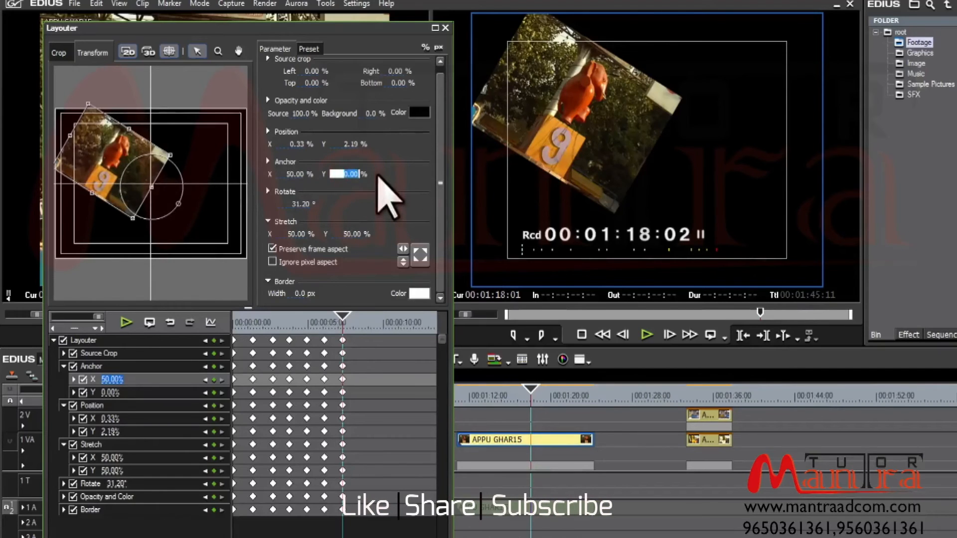
type("50")
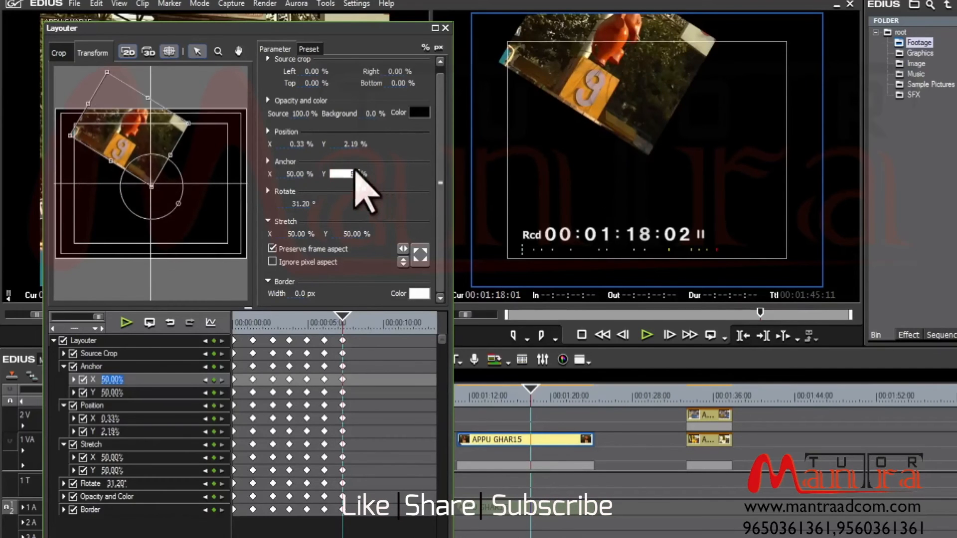
double_click(337, 175)
key("BackSpace")
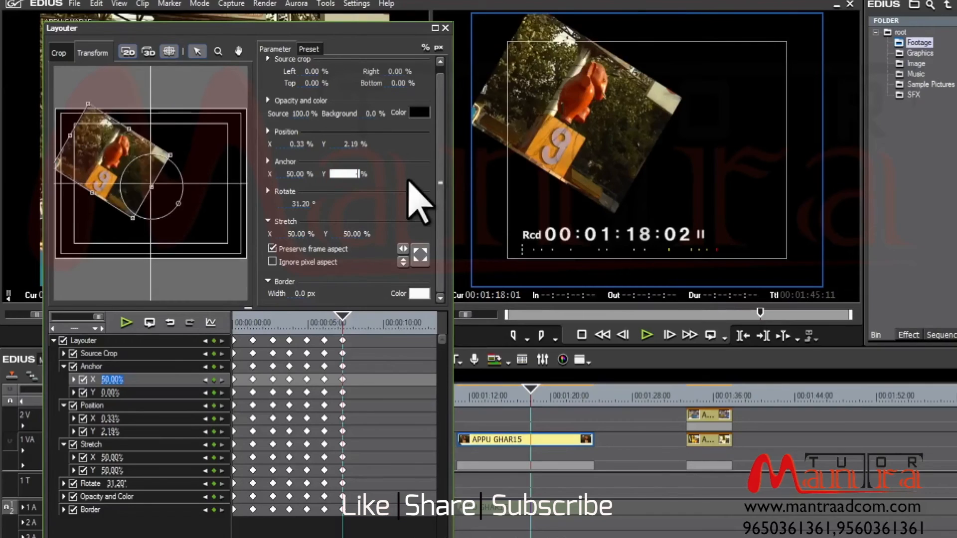
type("-50")
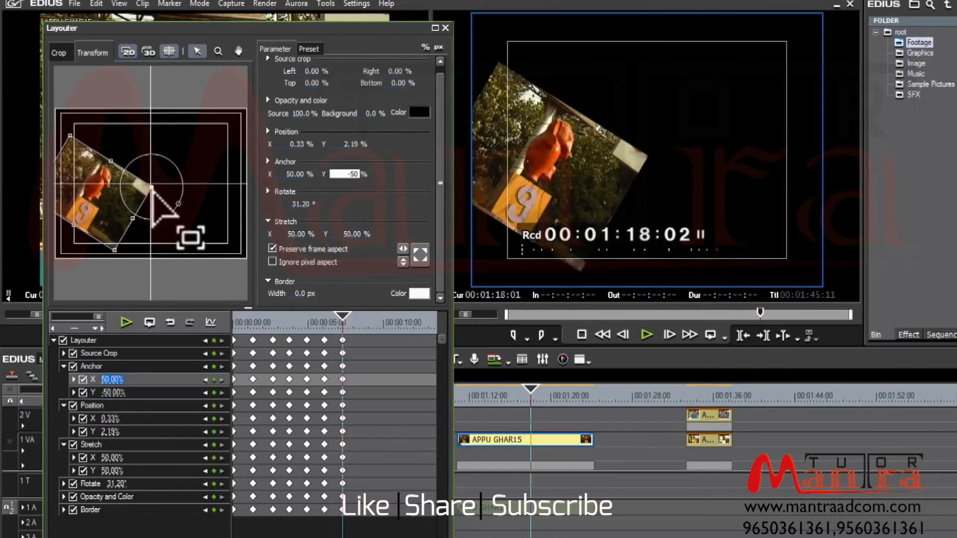
Step: Rotate the clip about its corner anchor to about 52.18° at the seventh keyframe and play from the sixth keyframe
left_click(292, 175)
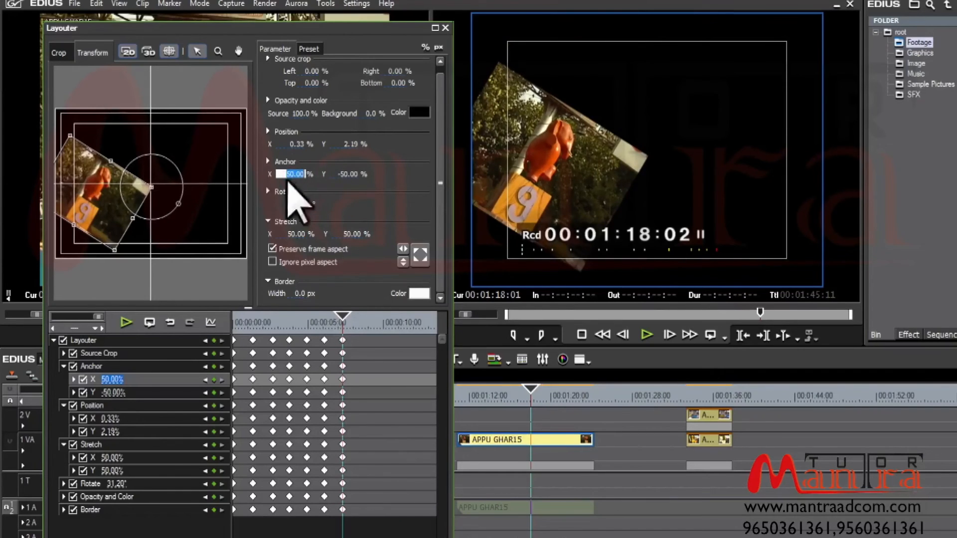
mouse_move(179, 205)
left_mouse_down()
mouse_move(179, 166)
mouse_move(180, 201)
mouse_move(165, 214)
mouse_move(133, 209)
mouse_move(163, 212)
mouse_move(180, 194)
mouse_move(173, 209)
mouse_move(154, 214)
mouse_move(171, 212)
left_mouse_up()
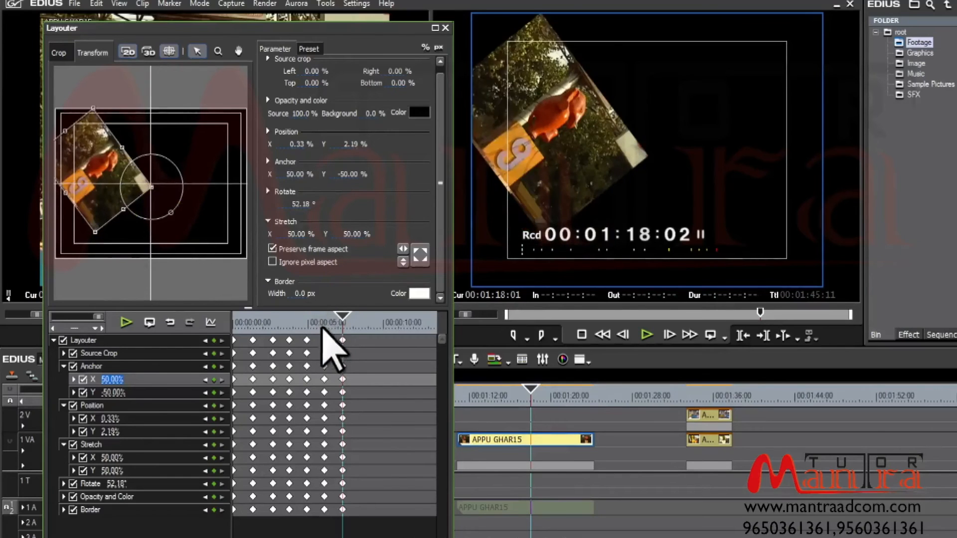
key("space")
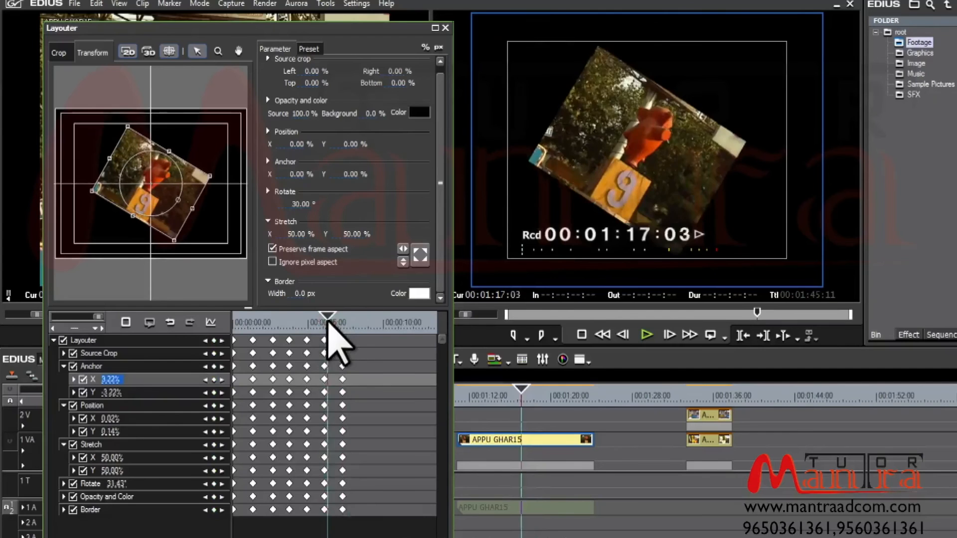
key("space")
left_click_drag(324, 323, 342, 325)
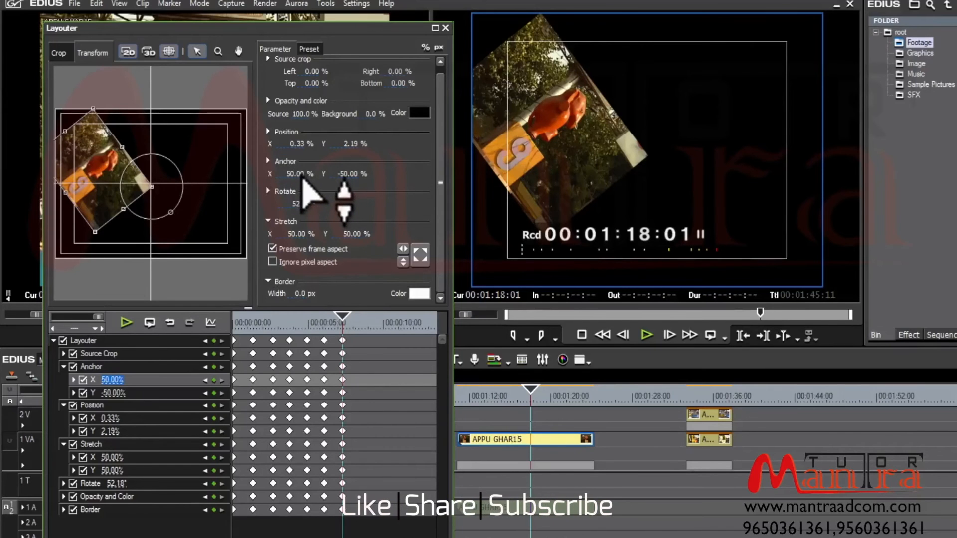
Step: Add an eighth keyframe for all Layouter parameters at 00:01:19:00 and set its Position to X 0 % and Y 0 %
left_click_drag(234, 322, 357, 330)
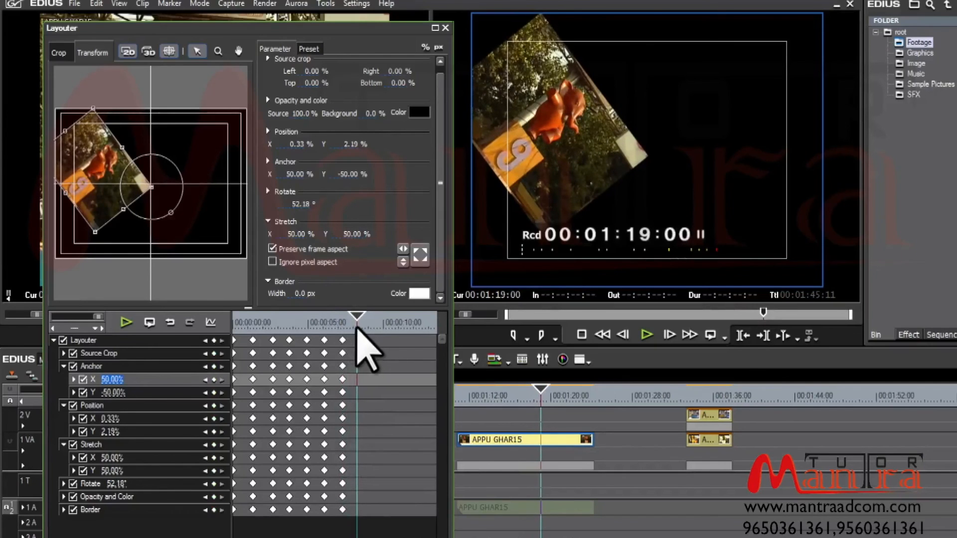
left_click(215, 341)
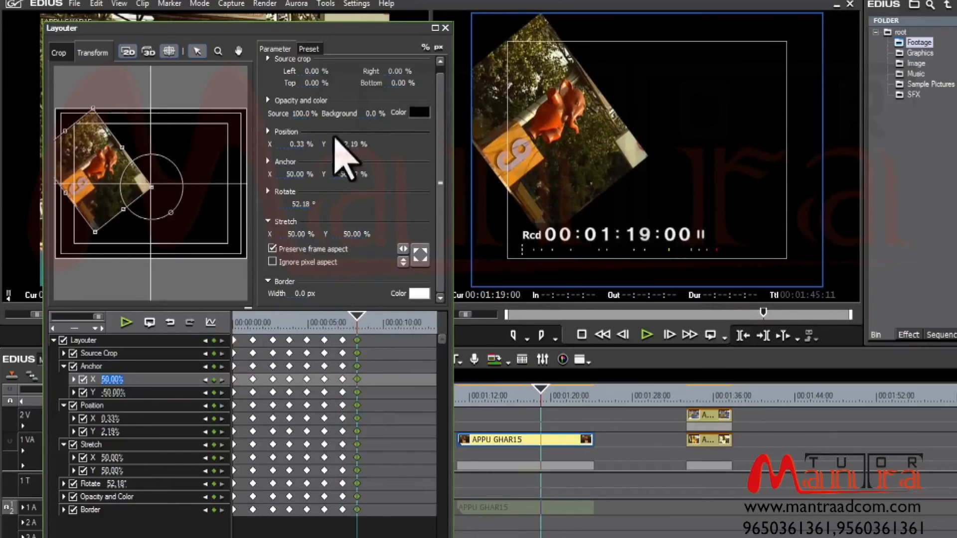
left_click(302, 144)
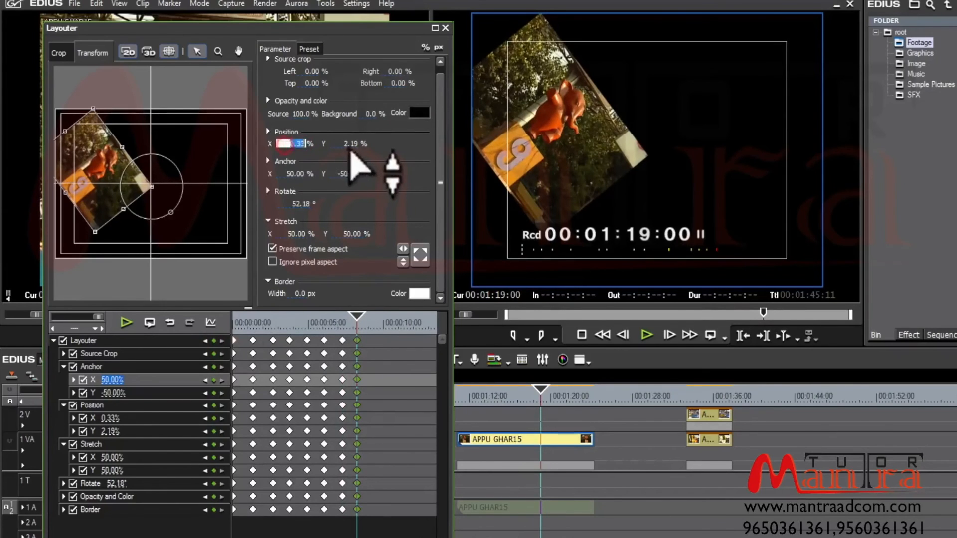
type("0")
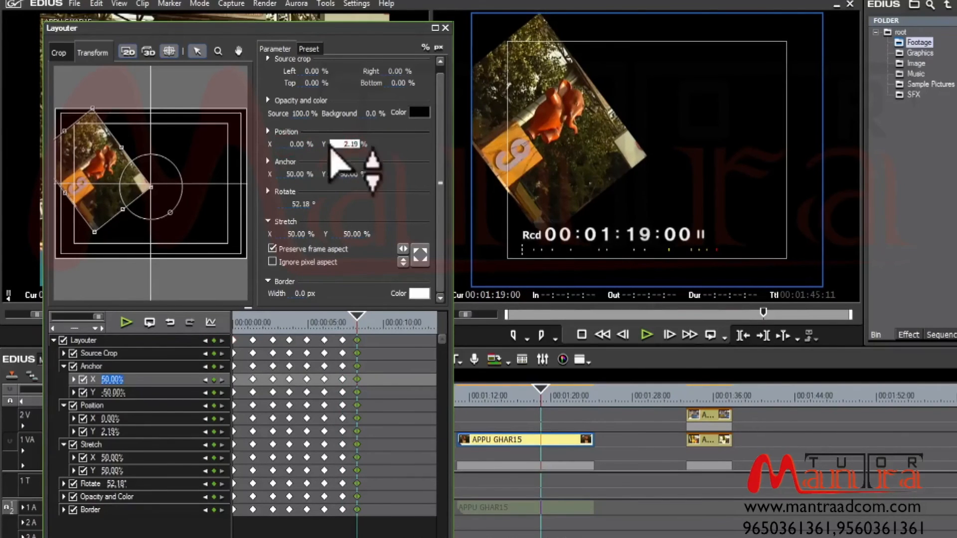
type("0")
Step: Set the Anchor X and Y to 0 % at the eighth keyframe
left_click(297, 174)
type("0")
left_click(344, 174)
type("-500")
key("Return")
left_click(336, 174)
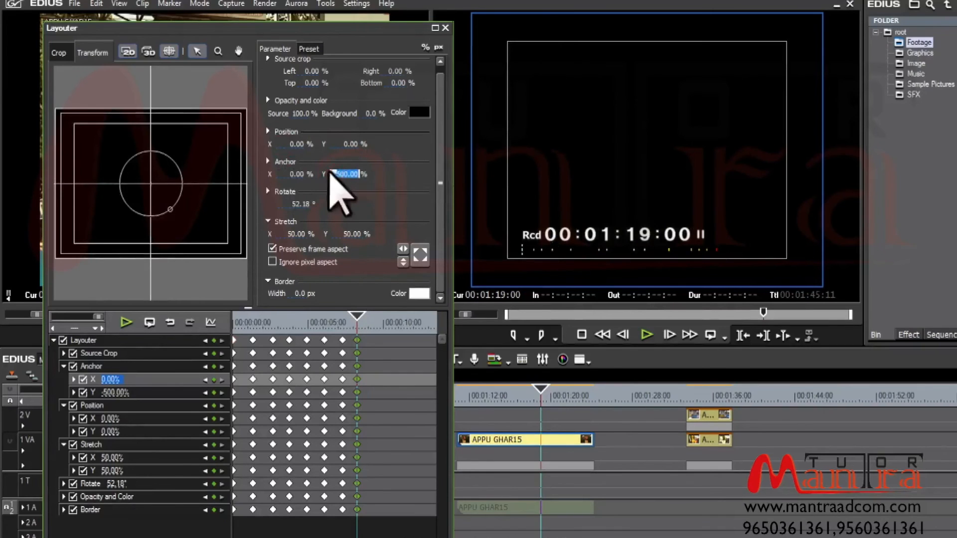
type("0")
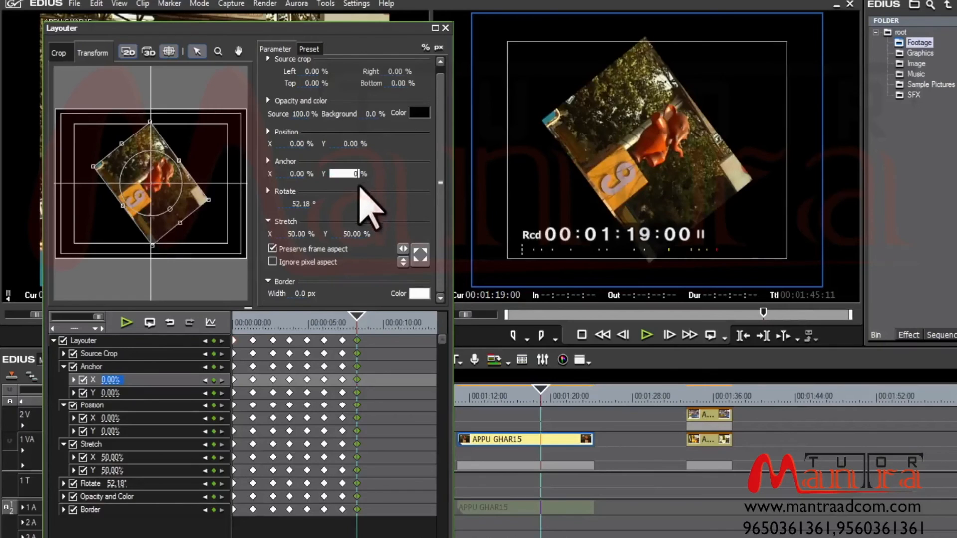
Step: Set the Rotate value to 0° and the Stretch to 100 % at the eighth keyframe
left_click(299, 204)
type("00")
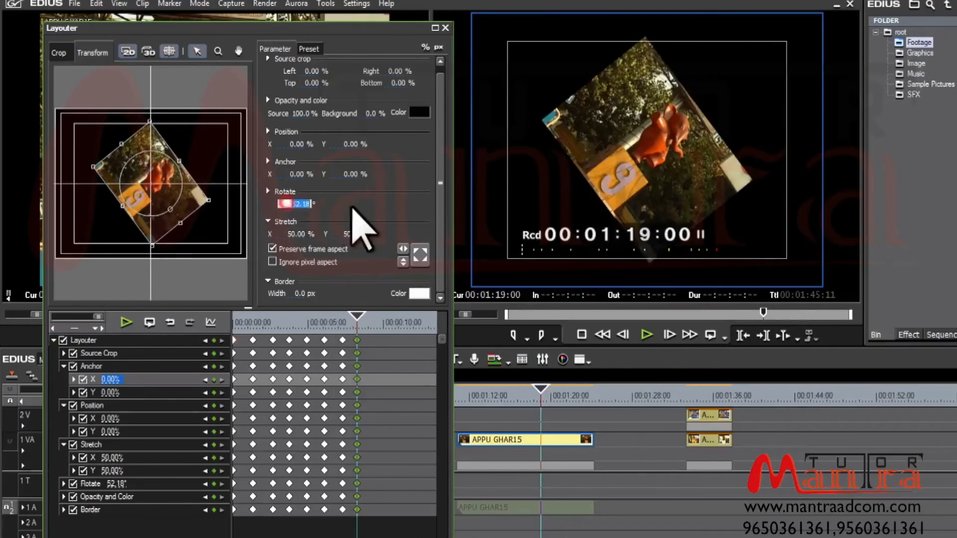
key("Return")
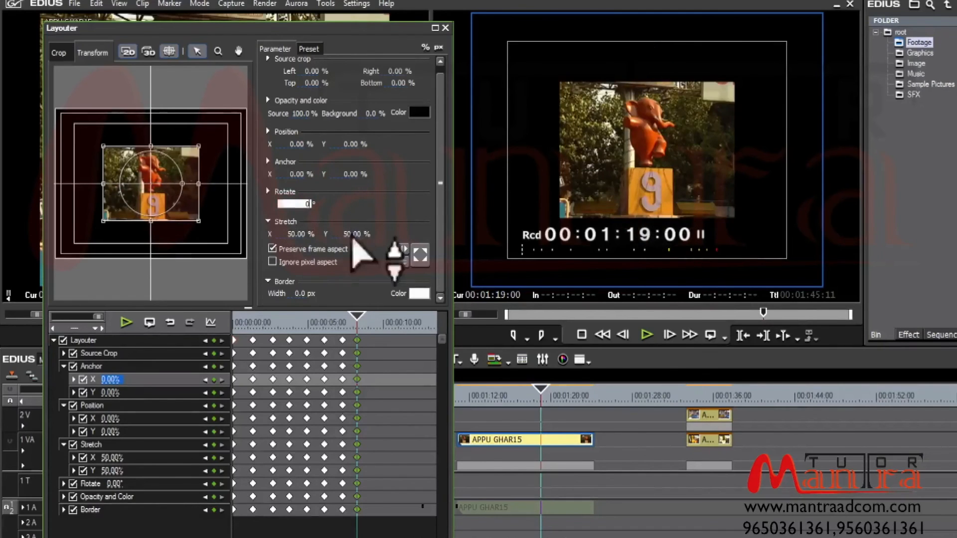
left_click(293, 234)
type("1")
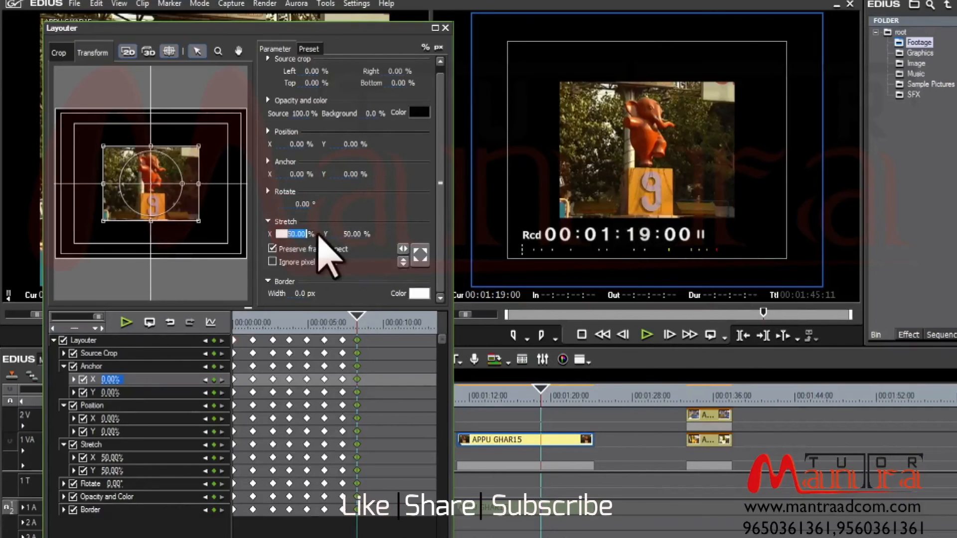
key("Return")
type("0")
key("Tab")
type("100")
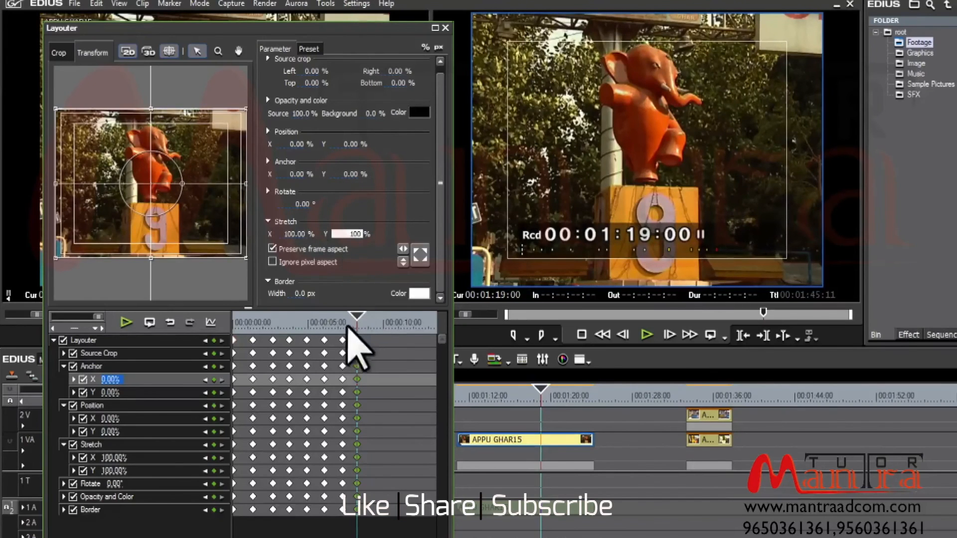
Step: Play the animation twice through the last keyframes to check the clip's return to full frame
left_click_drag(337, 322, 292, 349)
key("space")
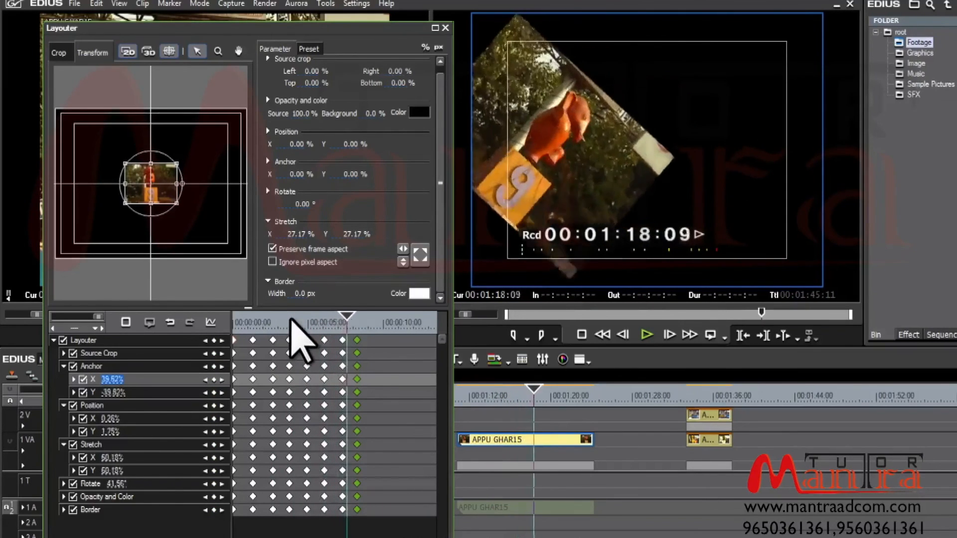
key("space")
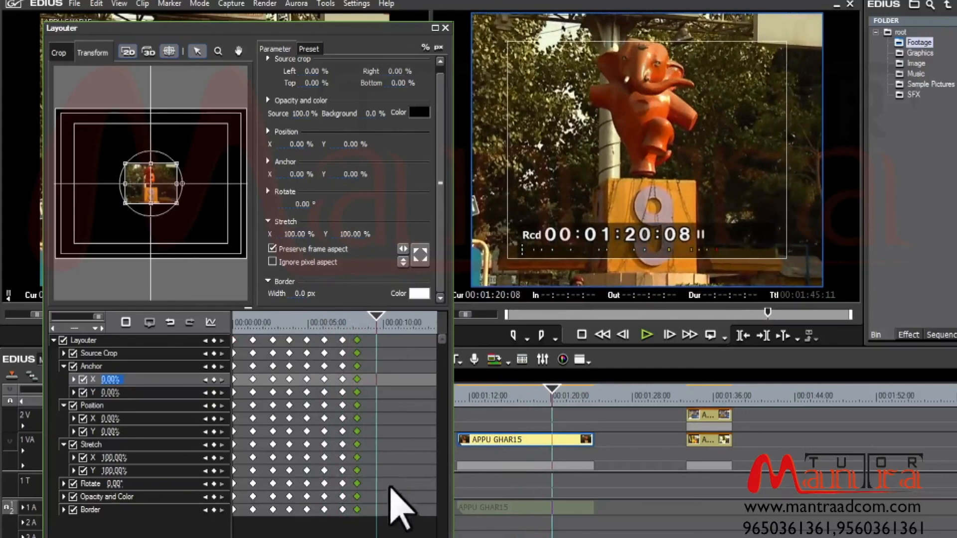
left_click_drag(319, 325, 298, 324)
key("space")
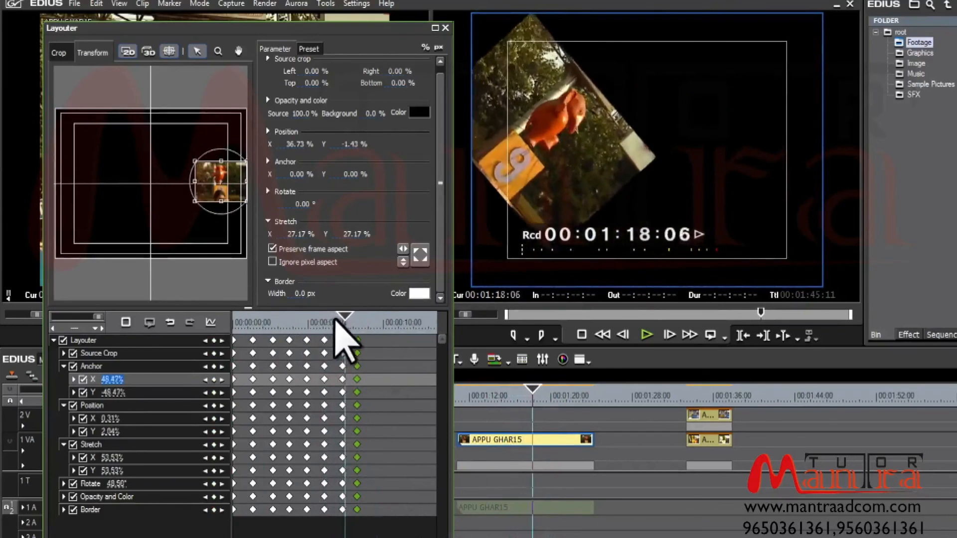
key("space")
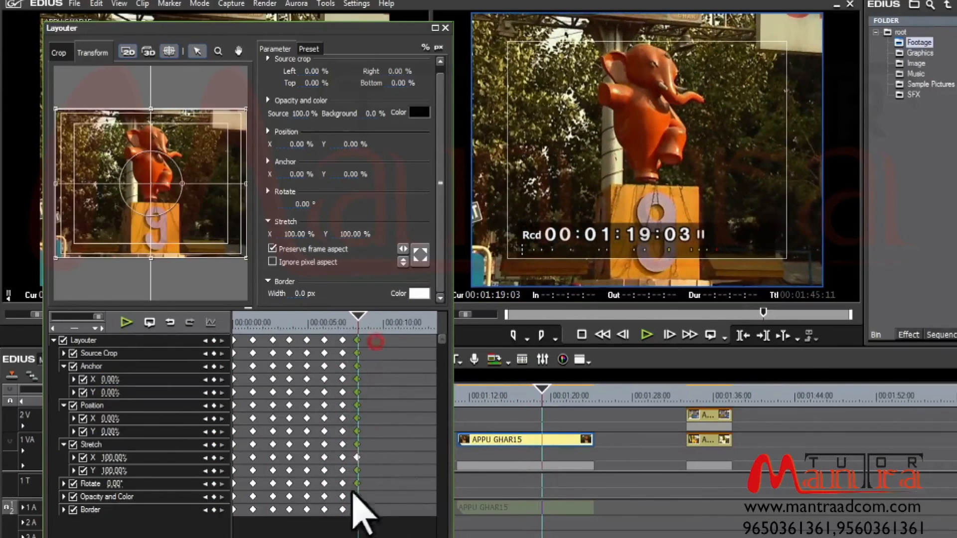
Step: Move the eighth keyframe of all Layouter parameters to 00:01:20:12 and play the slowed section from the seventh keyframe
left_click(358, 341)
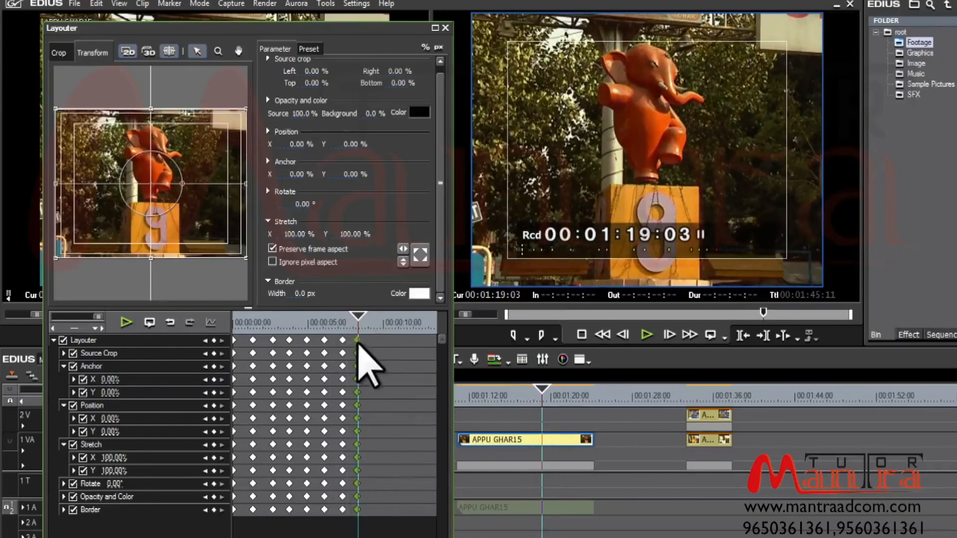
left_click_drag(358, 341, 379, 341)
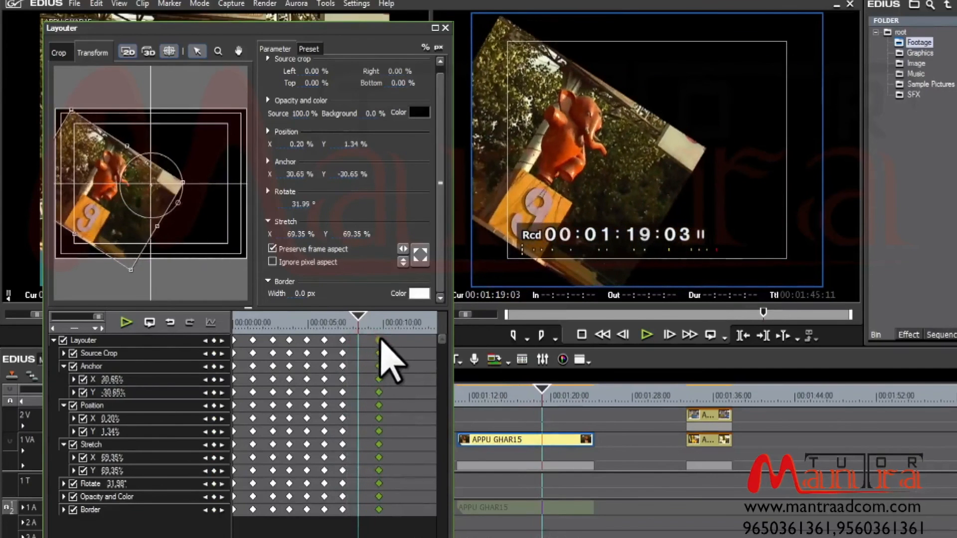
left_click(345, 319)
key("space")
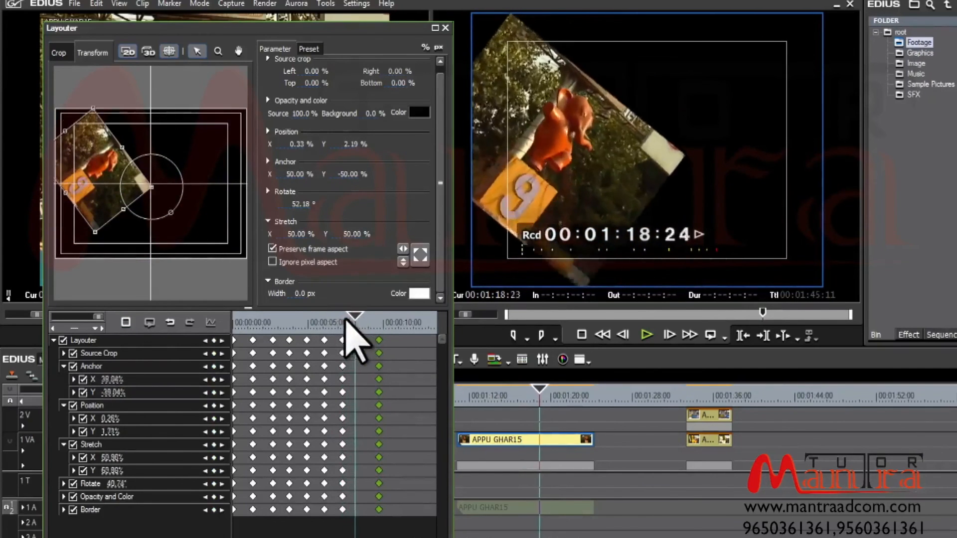
key("space")
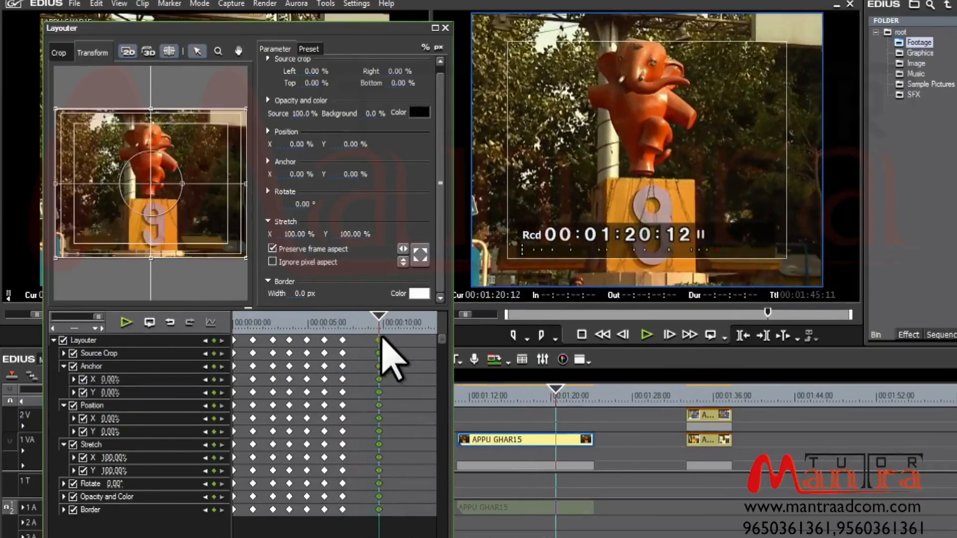